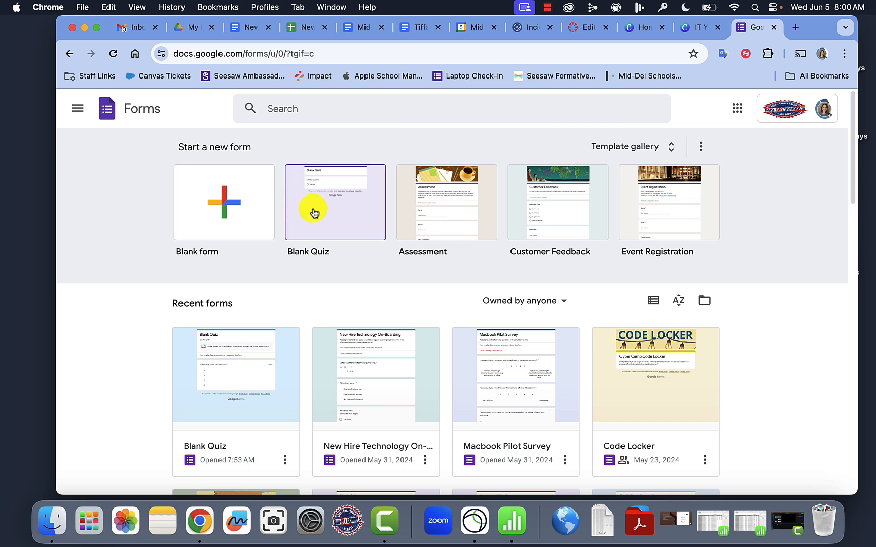
Create a new form from the Blank Quiz template in the gallery and set its theme color to green.
{"action": "left_click", "coordinate": [669, 149]}
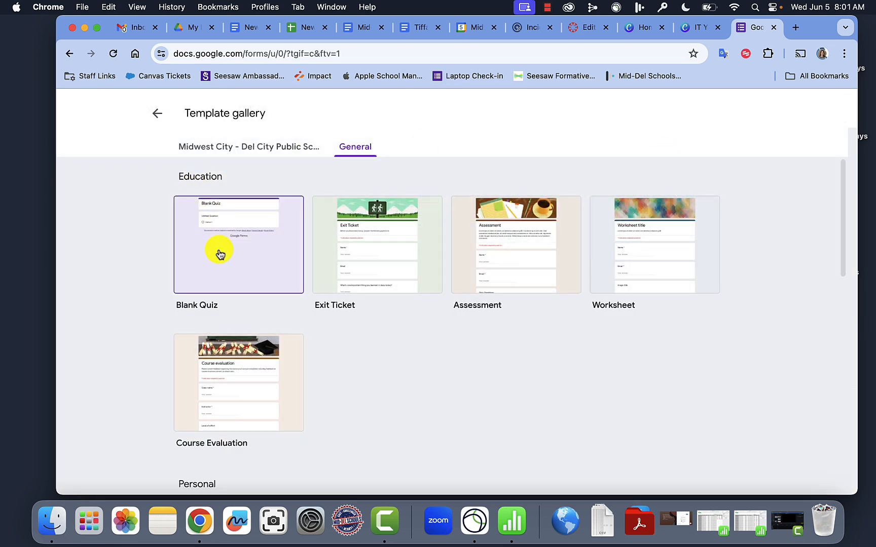
{"action": "left_click", "coordinate": [219, 254]}
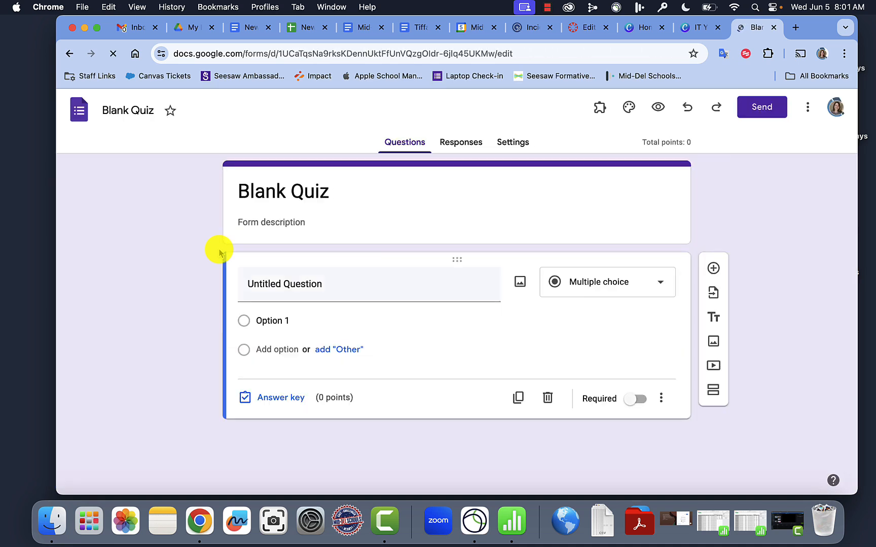
{"action": "left_click", "coordinate": [629, 107]}
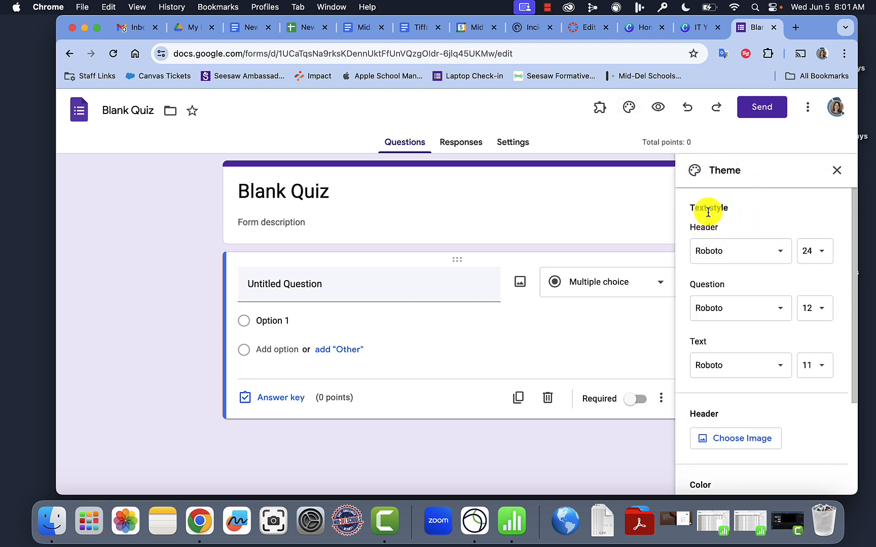
{"action": "scroll", "coordinate": [713, 340], "scroll_direction": "down", "scroll_amount": 3}
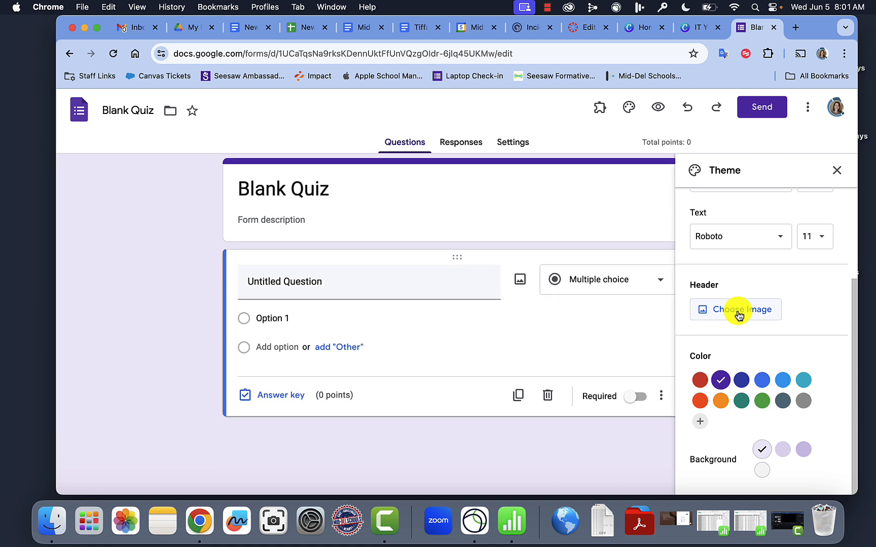
{"action": "left_click", "coordinate": [761, 402]}
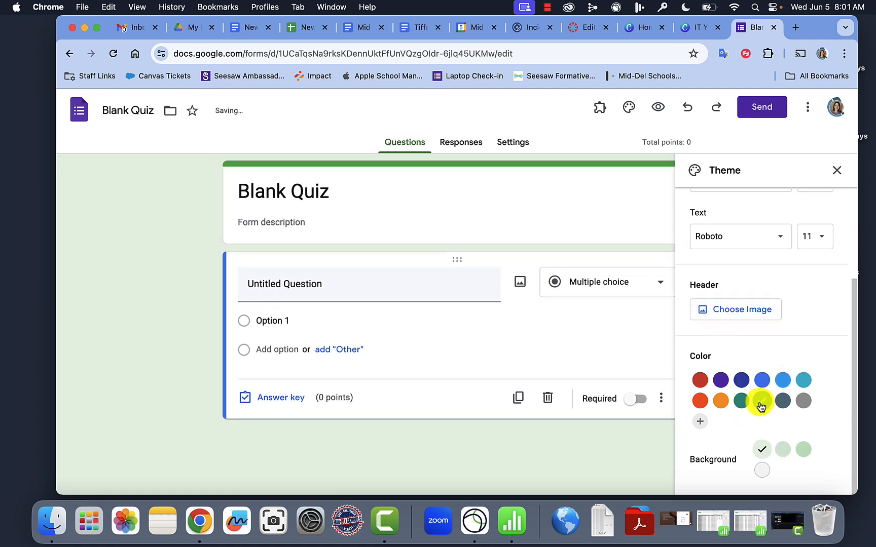
{"action": "left_click", "coordinate": [836, 169]}
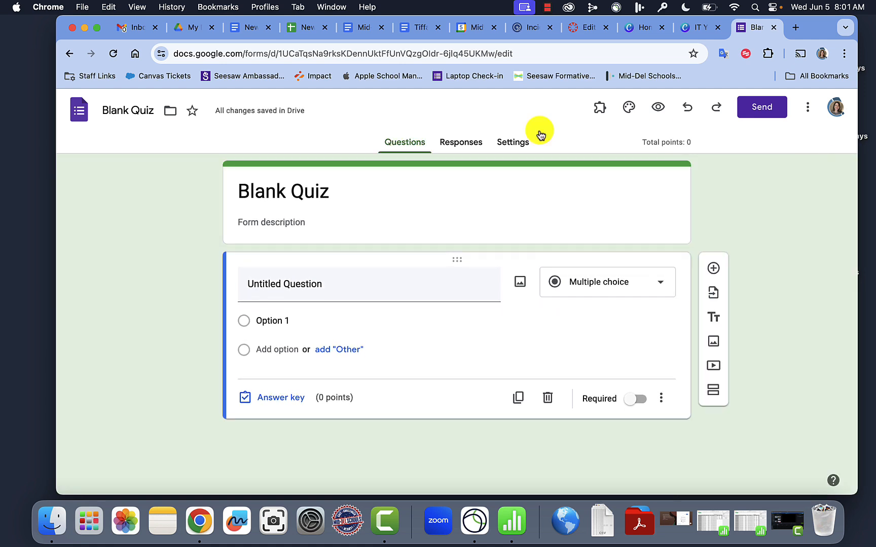
Change the form title to "Quiz 1" and enter "CFA Unit 1" as its description.
{"action": "left_click", "coordinate": [294, 195]}
{"action": "triple_click", "coordinate": [346, 192]}
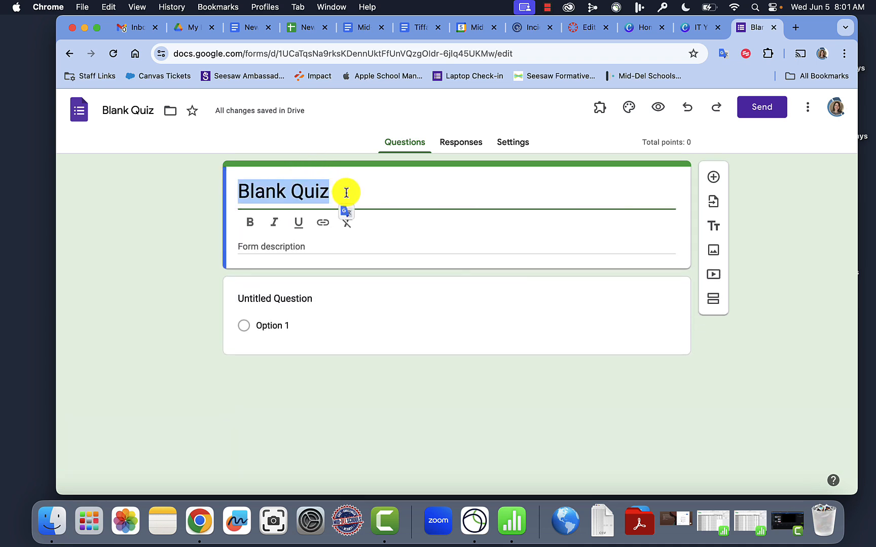
{"action": "type", "text": "U"}
{"action": "key", "text": "super+z"}
{"action": "key", "text": "super+z"}
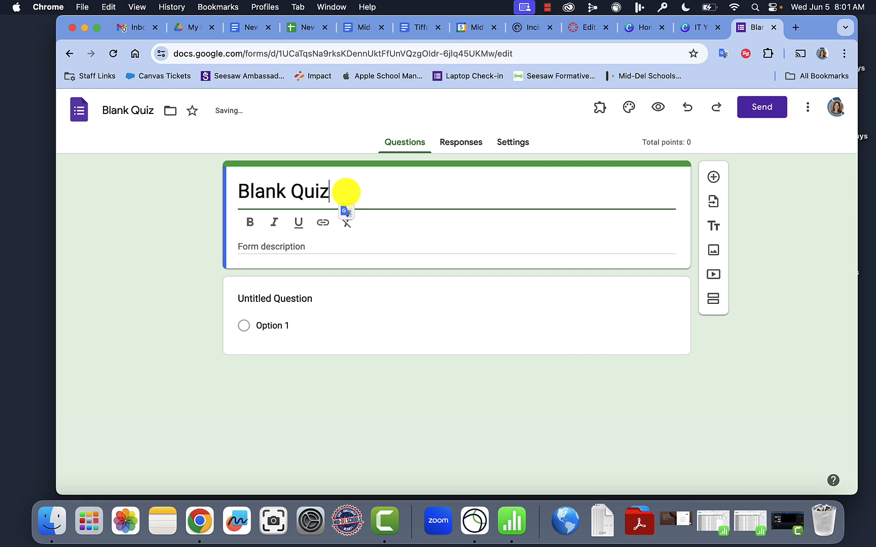
{"action": "type", "text": "Qui"}
{"action": "key", "text": "shift+alt+Left"}
{"action": "key", "text": "shift+alt+Left"}
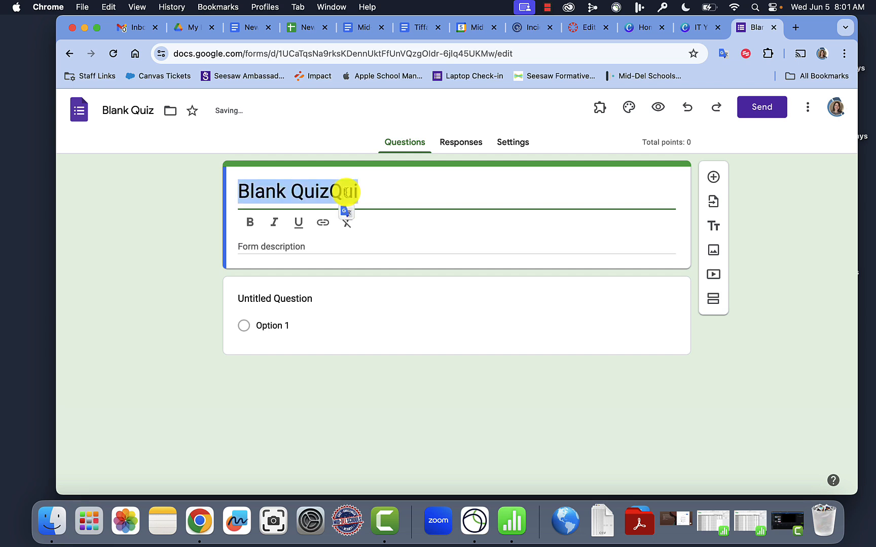
{"action": "type", "text": "Quiz 1"}
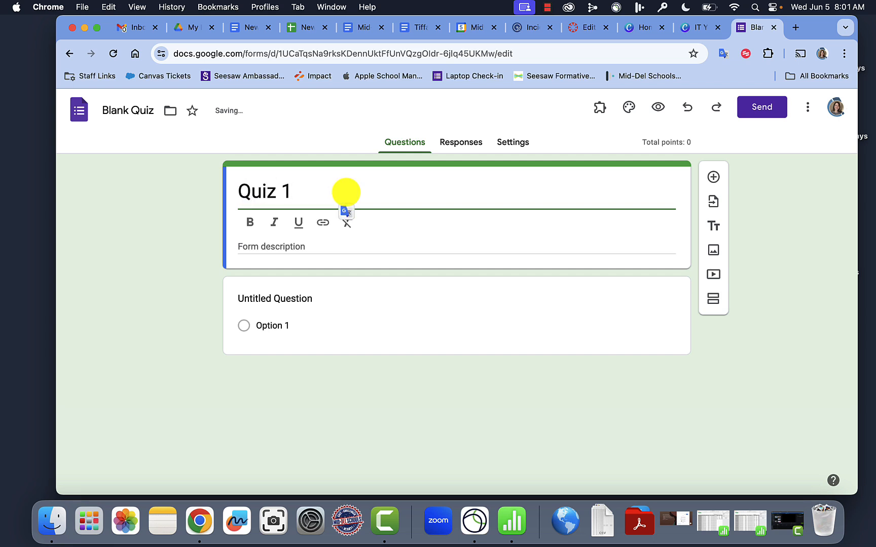
{"action": "left_click", "coordinate": [293, 256]}
{"action": "type", "text": "CFA Unit 1"}
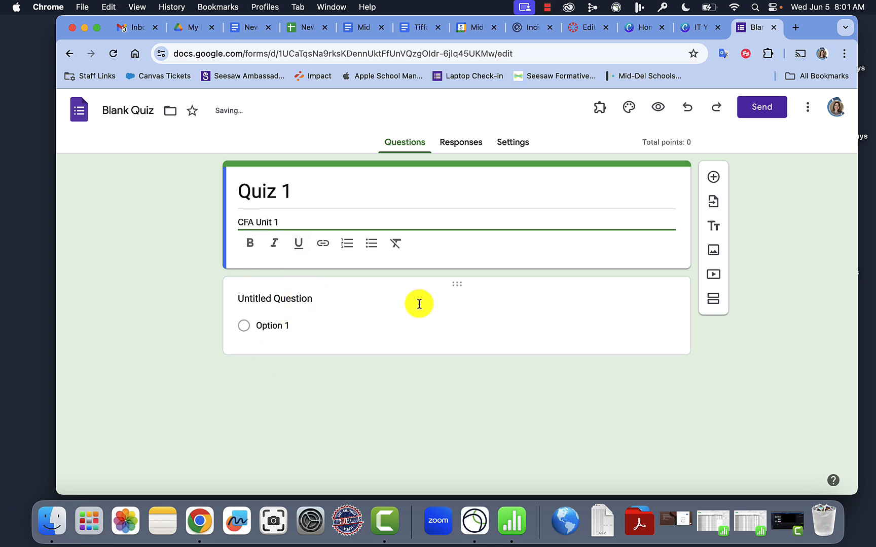
Enter "How many miles to the moon?" as the first question, keeping the Multiple choice type.
{"action": "left_click", "coordinate": [351, 299]}
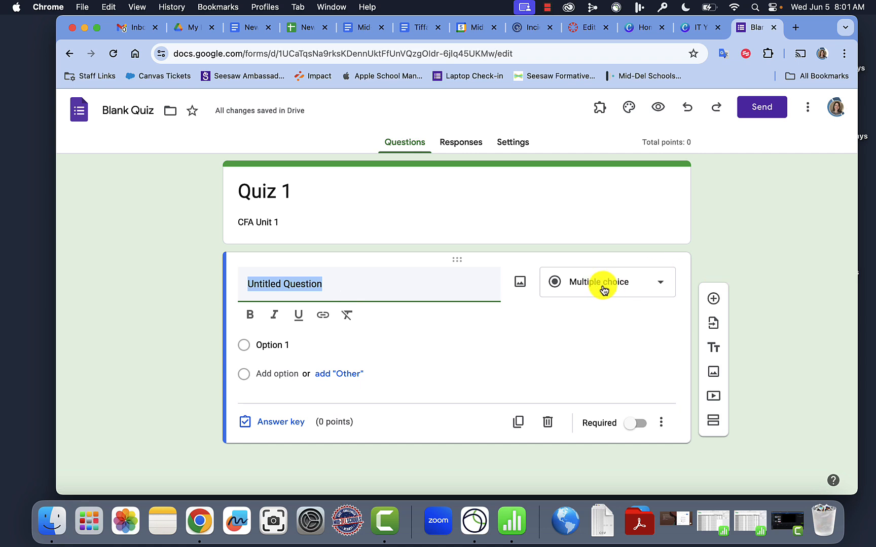
{"action": "left_click", "coordinate": [603, 289]}
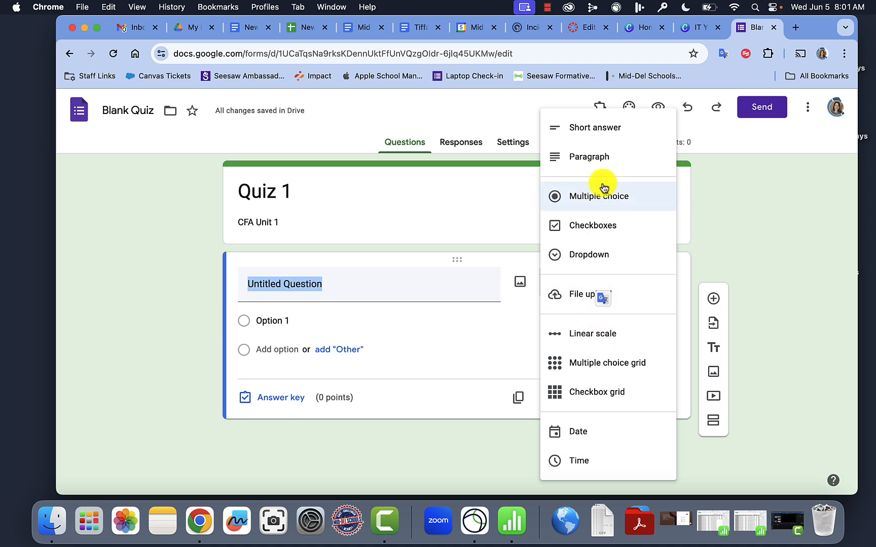
{"action": "left_click", "coordinate": [337, 286]}
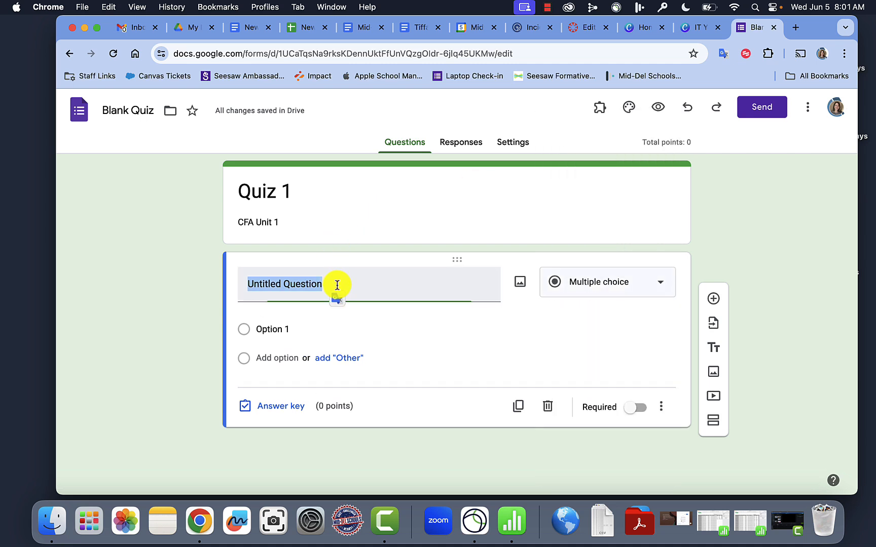
{"action": "type", "text": "Ho"}
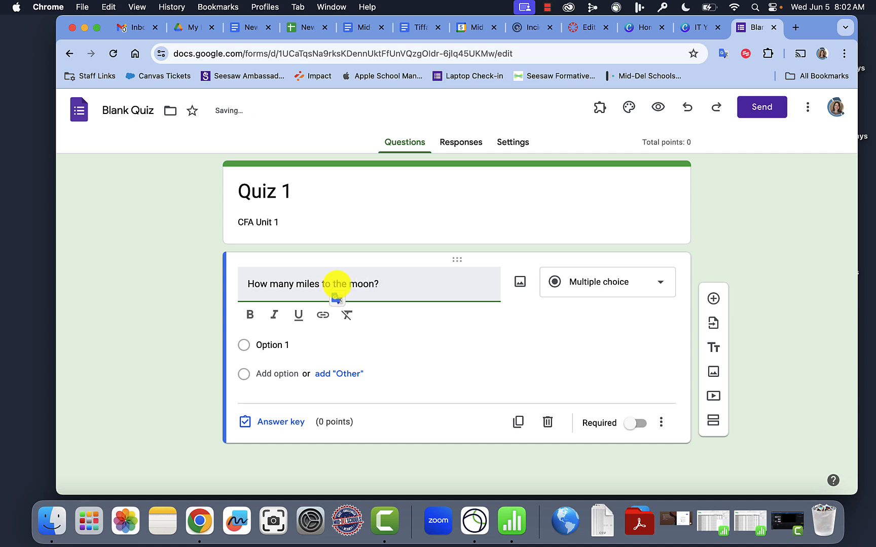
Name the moon question's first option "A" and add all the suggested options B, C and D.
{"action": "left_click", "coordinate": [266, 345]}
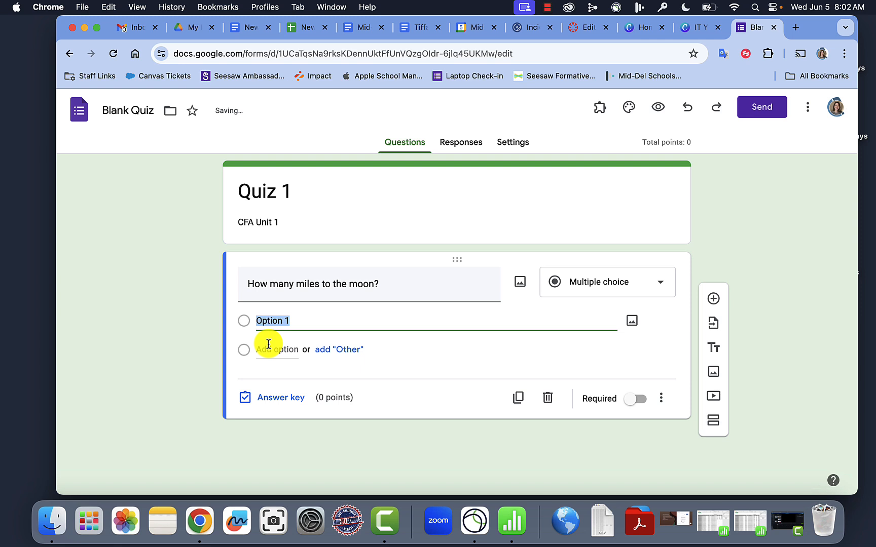
{"action": "type", "text": "A"}
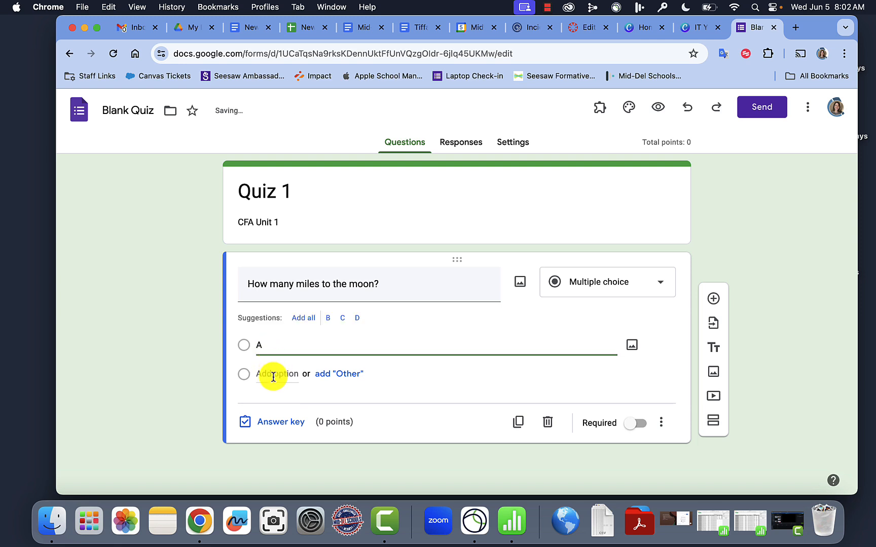
{"action": "left_click", "coordinate": [303, 318]}
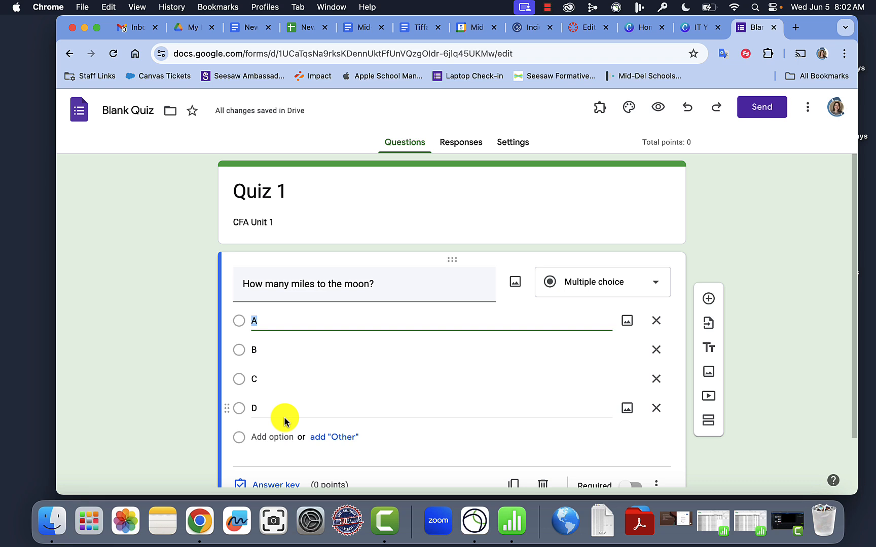
In the moon question's answer key, mark B as the correct answer and make it worth 1 point.
{"action": "scroll", "coordinate": [294, 406], "scroll_direction": "down", "scroll_amount": 2}
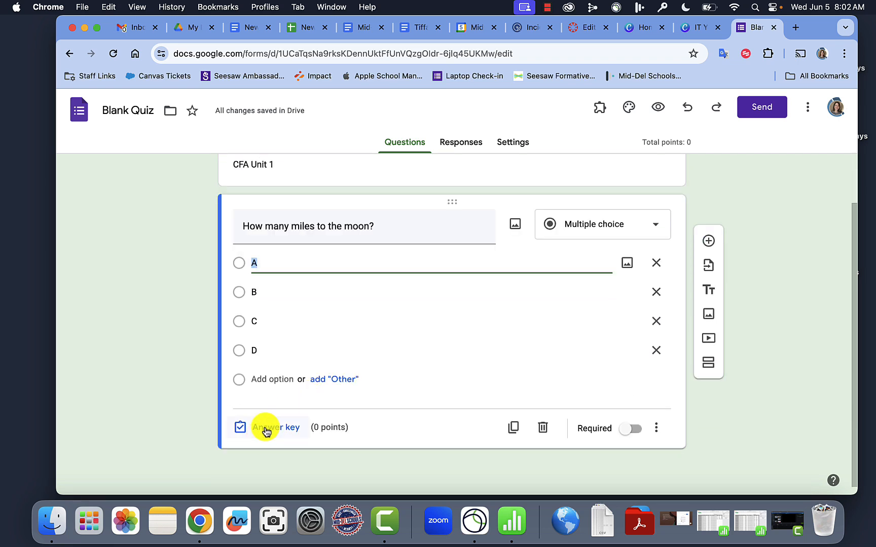
{"action": "left_click", "coordinate": [278, 431]}
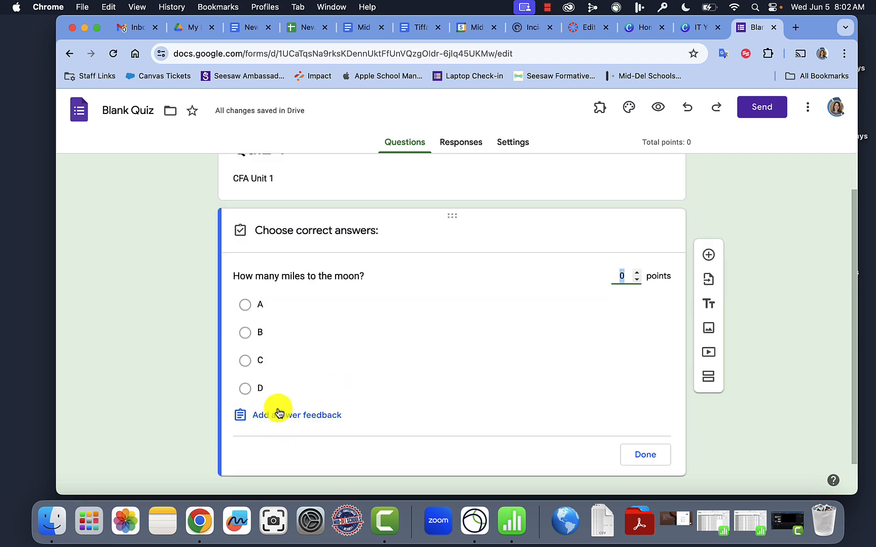
{"action": "left_click", "coordinate": [245, 333]}
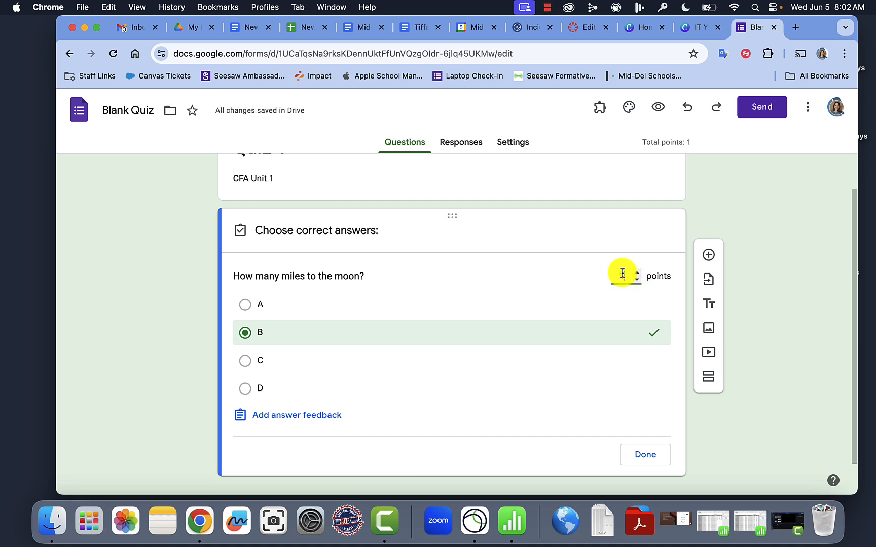
Add the feedback "Check page 83" for incorrect answers and "Awesome!" for correct answers, then finish the moon question's answer key.
{"action": "left_click", "coordinate": [292, 420]}
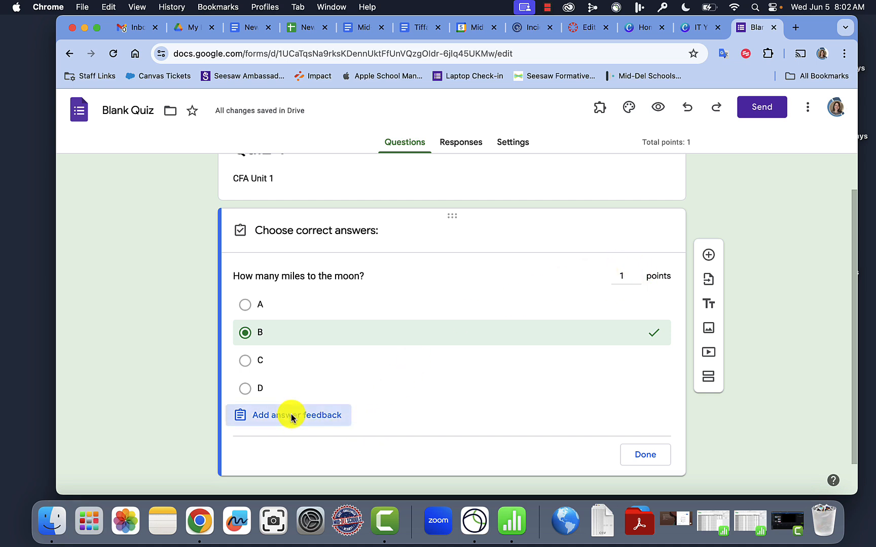
{"action": "left_click", "coordinate": [332, 215]}
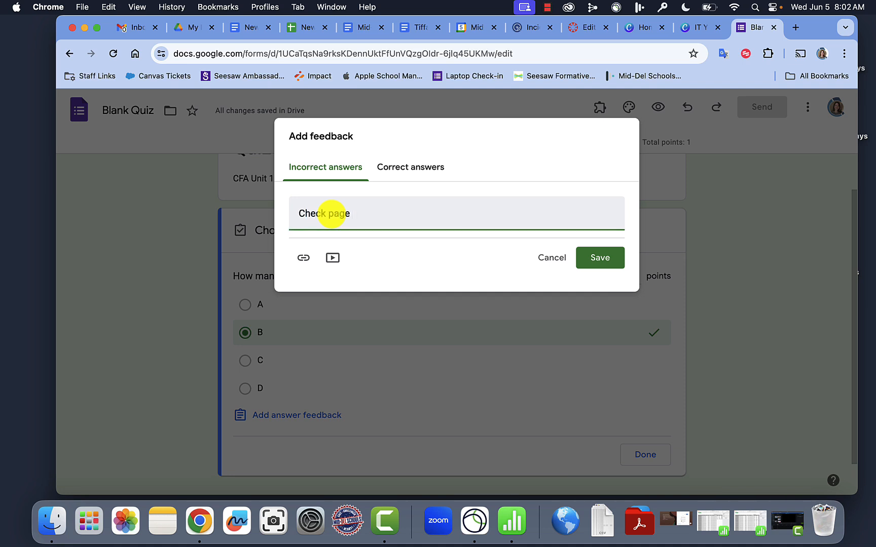
{"action": "left_click", "coordinate": [385, 168]}
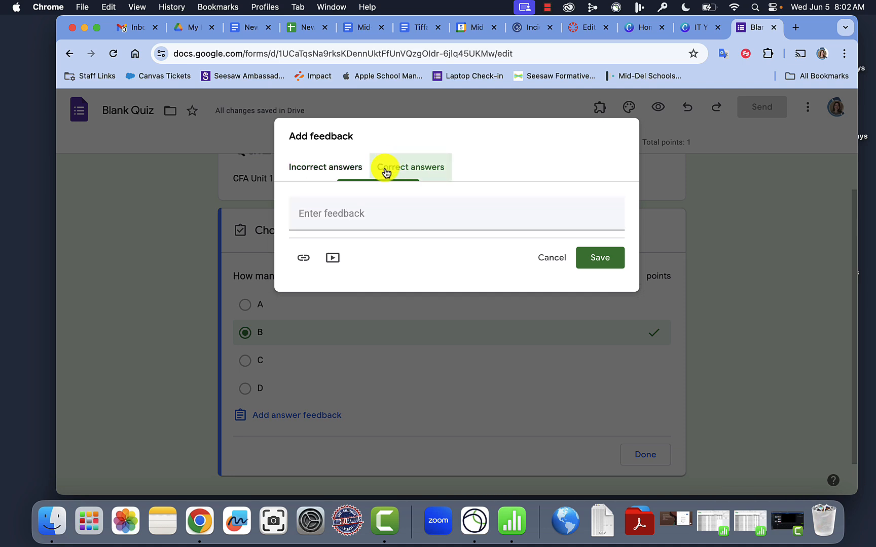
{"action": "left_click", "coordinate": [360, 219]}
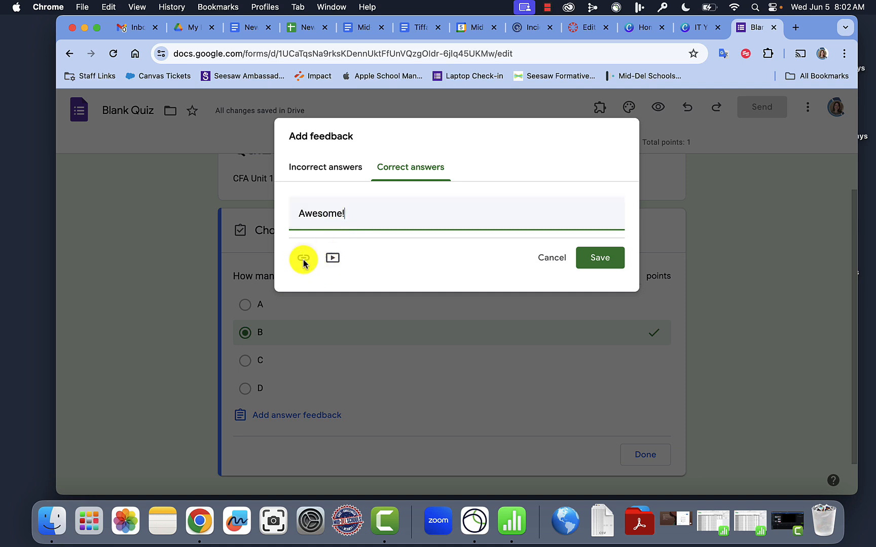
{"action": "left_click", "coordinate": [600, 257]}
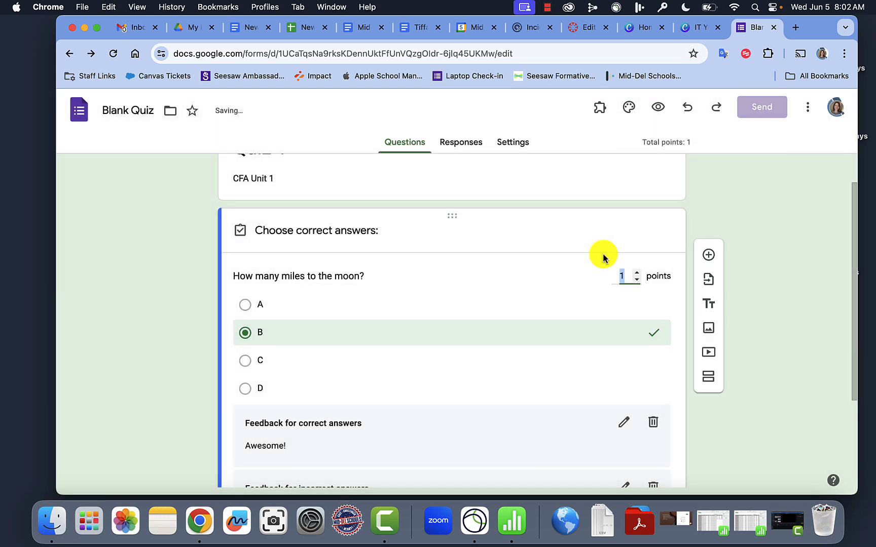
{"action": "scroll", "coordinate": [428, 354], "scroll_direction": "down", "scroll_amount": 3}
{"action": "scroll", "coordinate": [374, 420], "scroll_direction": "down", "scroll_amount": 1}
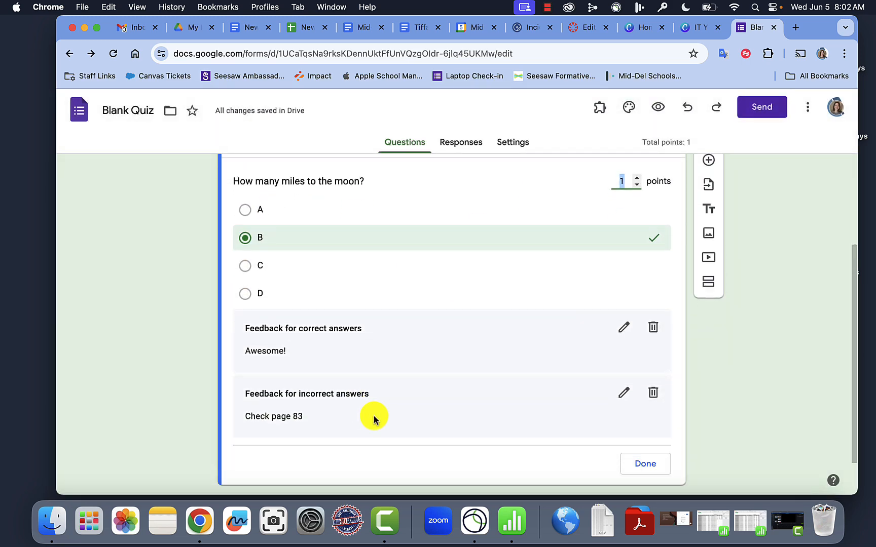
{"action": "scroll", "coordinate": [374, 420], "scroll_direction": "down", "scroll_amount": 1}
{"action": "left_click", "coordinate": [639, 433]}
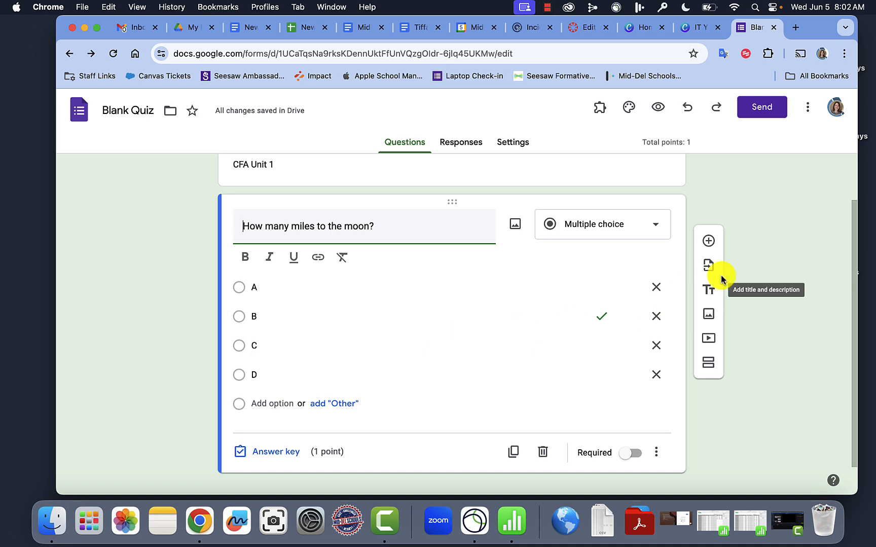
Add a second question, "How many ducks in a row?", and set its type to Short answer.
{"action": "left_click", "coordinate": [708, 240]}
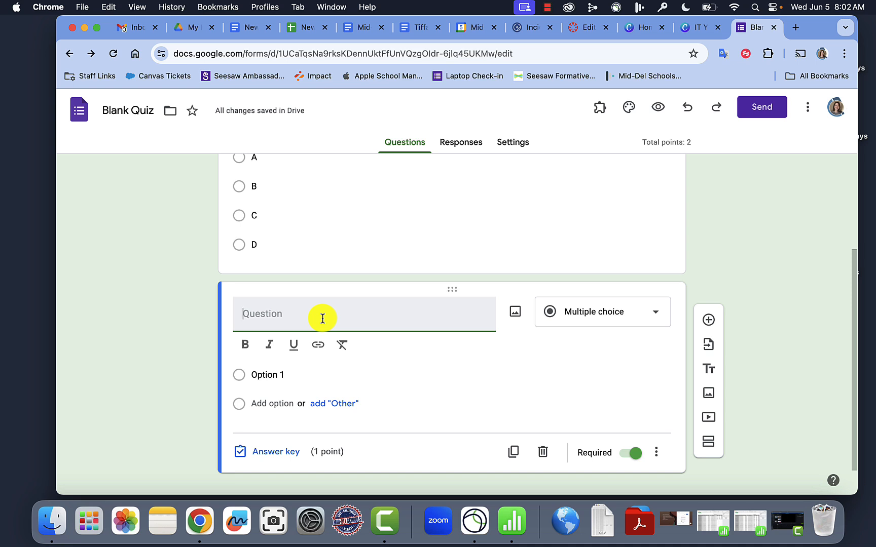
{"action": "type", "text": "How mah"}
{"action": "key", "text": "BackSpace"}
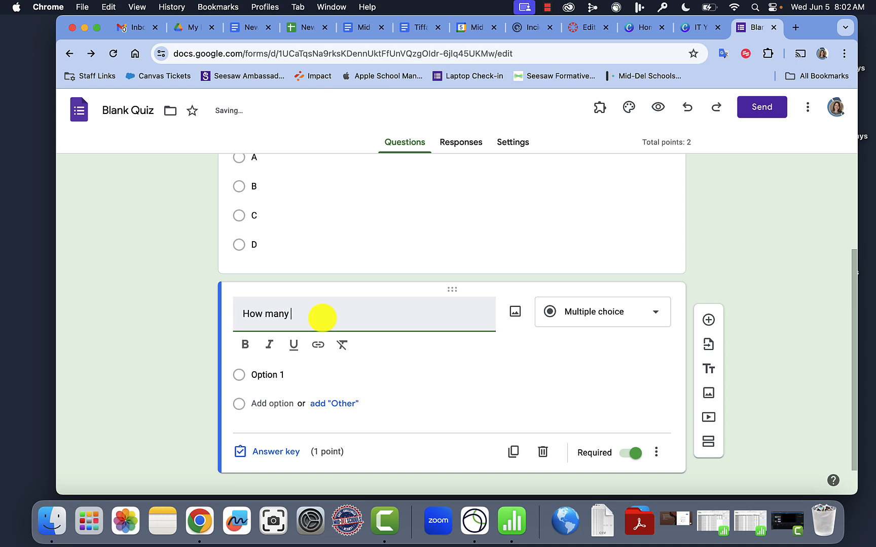
{"action": "type", "text": "ny ducks in a row"}
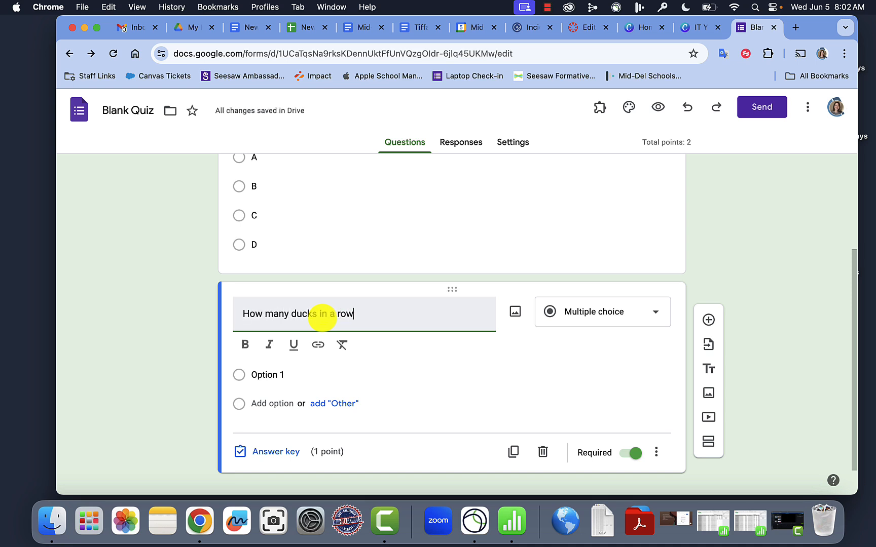
{"action": "type", "text": "?"}
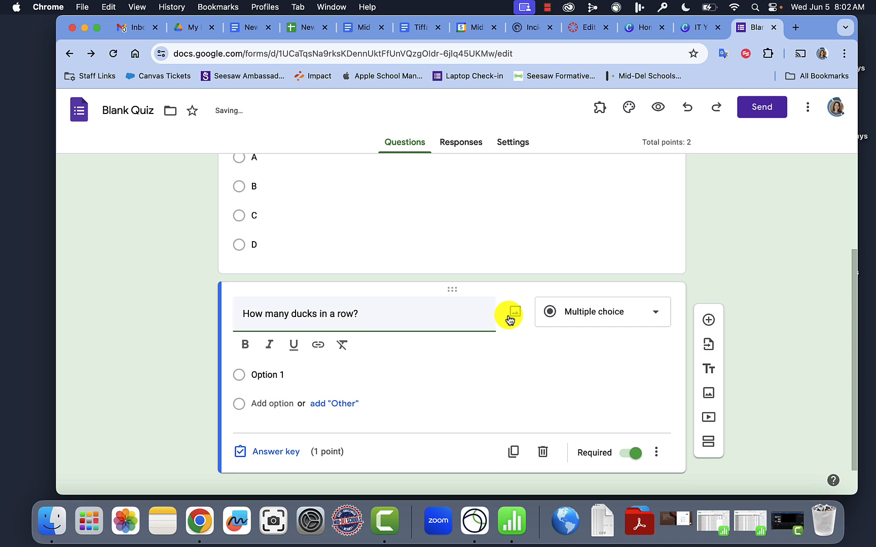
{"action": "left_click", "coordinate": [600, 317]}
{"action": "left_click", "coordinate": [600, 129]}
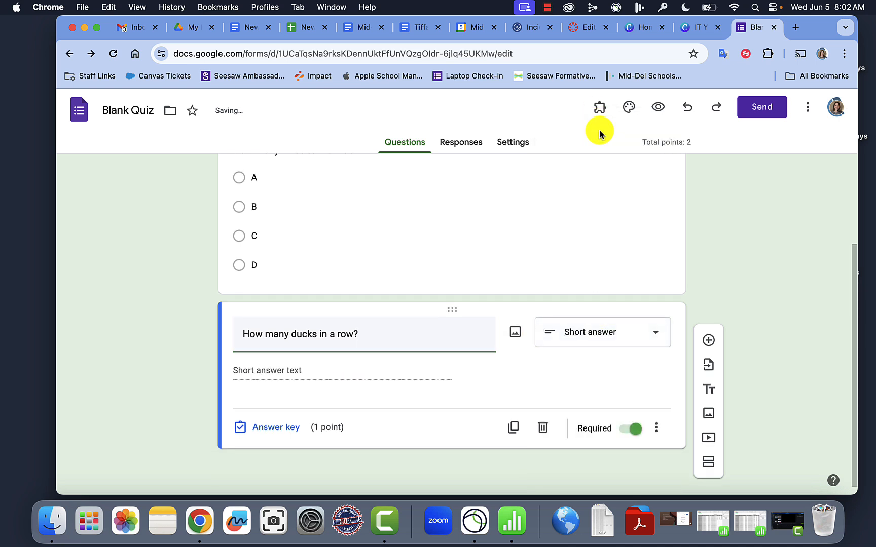
In the duck question's answer key, list "52", "fifty-two" and "fifty two" as the correct answers.
{"action": "left_click", "coordinate": [268, 430]}
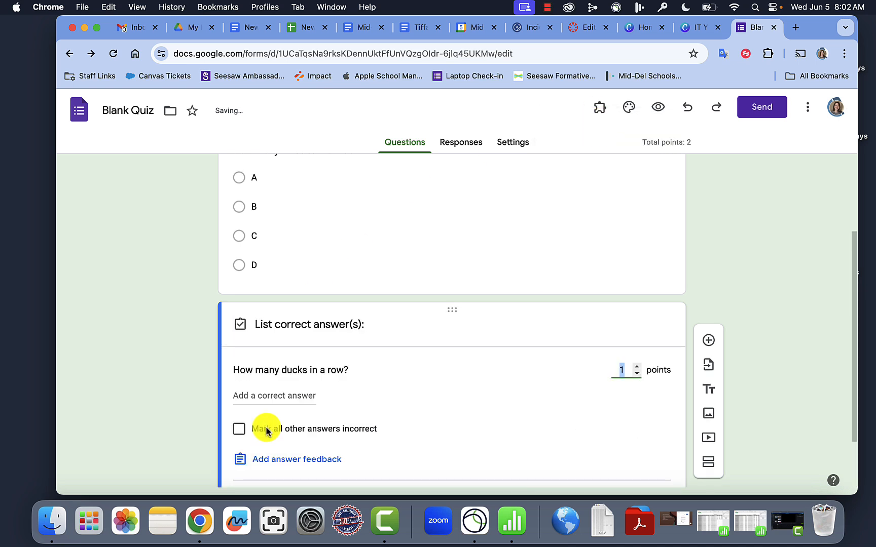
{"action": "left_click", "coordinate": [268, 397]}
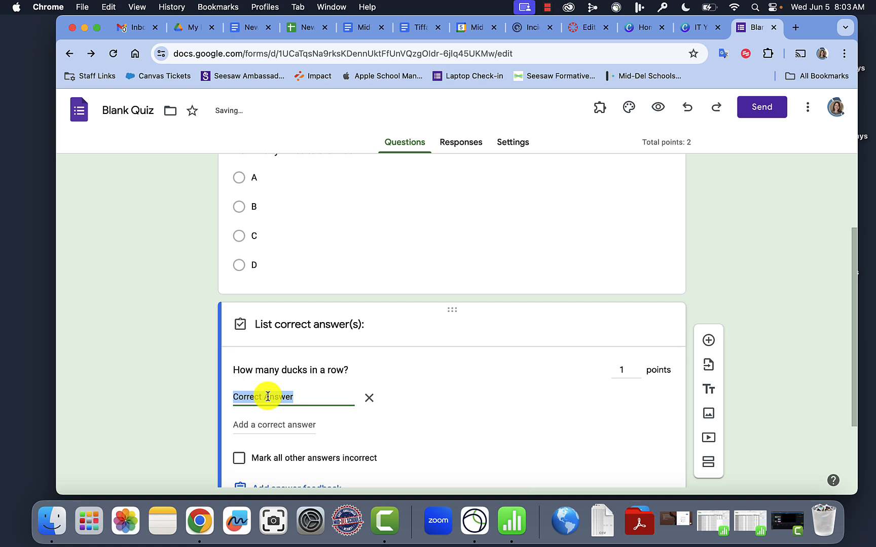
{"action": "type", "text": "52"}
{"action": "left_click", "coordinate": [275, 424]}
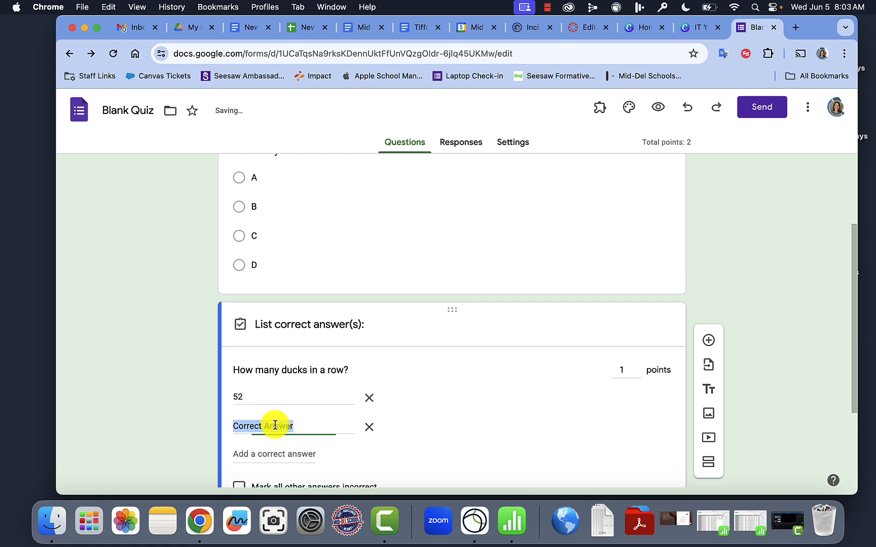
{"action": "type", "text": "fift"}
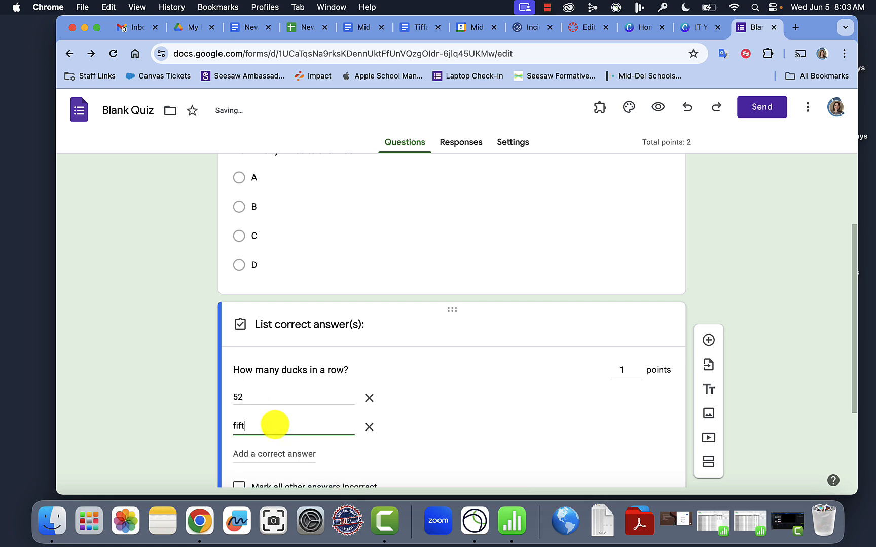
{"action": "type", "text": "y-two"}
{"action": "left_click", "coordinate": [301, 454]}
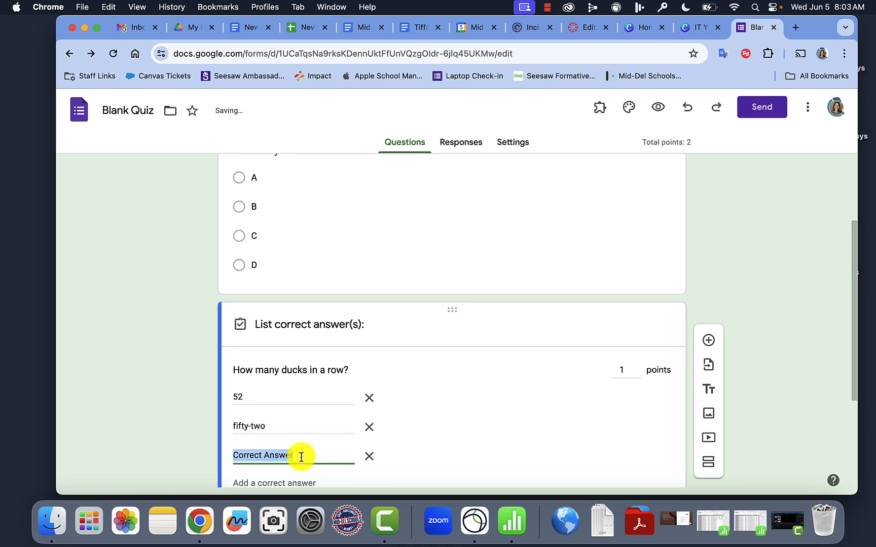
{"action": "type", "text": "fifty two"}
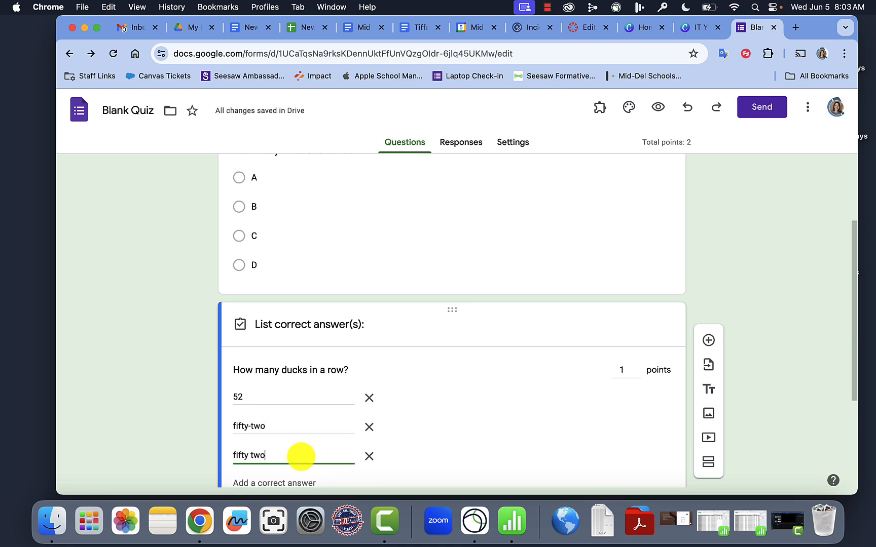
{"action": "left_click", "coordinate": [481, 463]}
Mark all other answers to the duck question as incorrect and add the answer feedback "again....page 83 people".
{"action": "scroll", "coordinate": [482, 463], "scroll_direction": "down", "scroll_amount": 1}
{"action": "scroll", "coordinate": [482, 464], "scroll_direction": "down", "scroll_amount": 2}
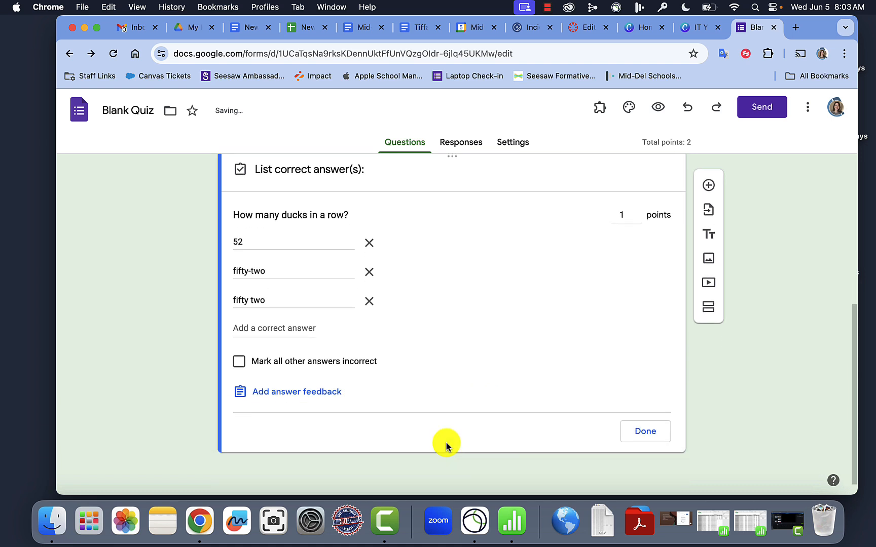
{"action": "left_click", "coordinate": [240, 361]}
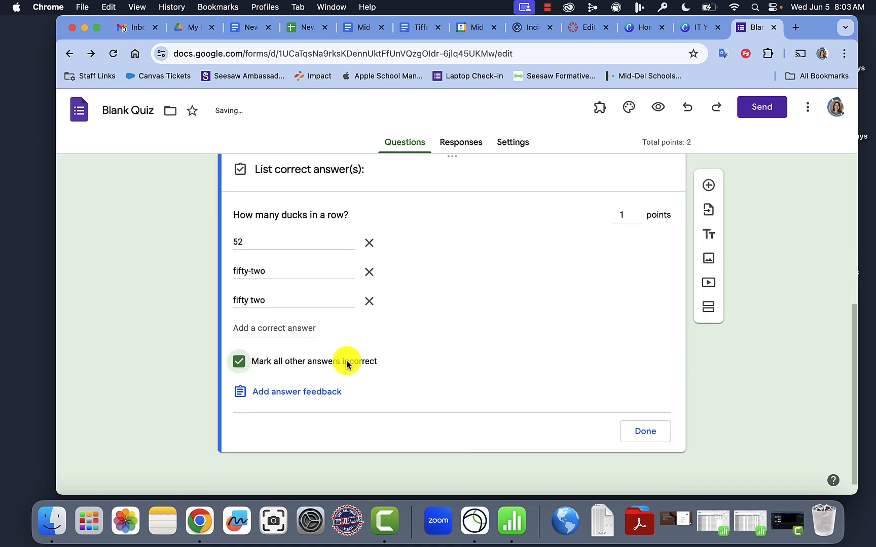
{"action": "left_click", "coordinate": [309, 392]}
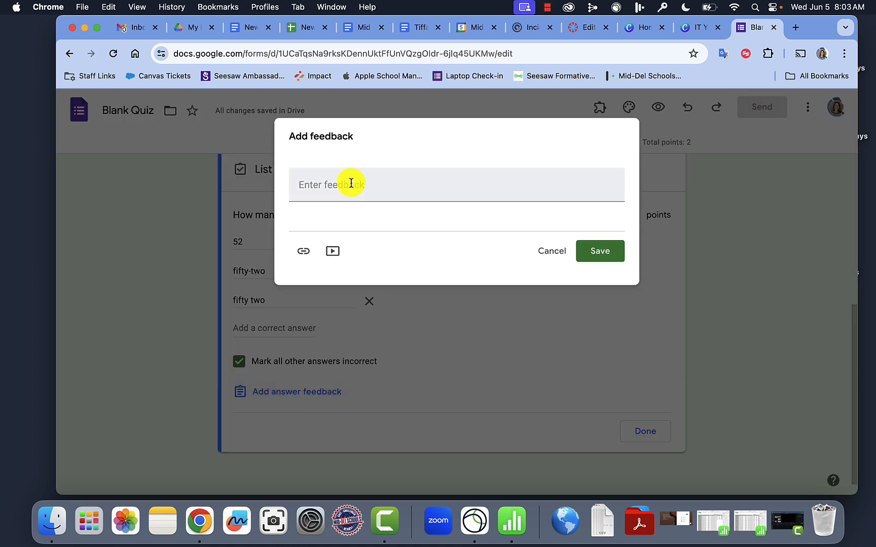
{"action": "left_click", "coordinate": [351, 183]}
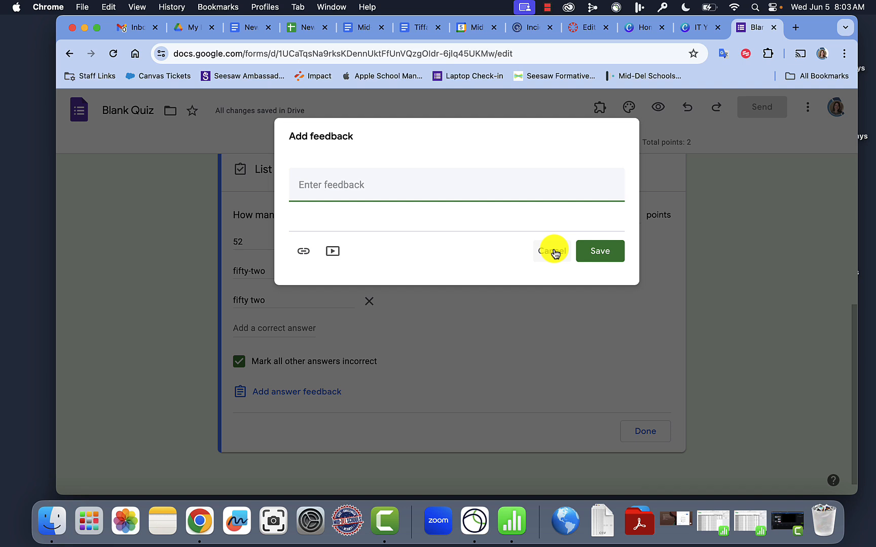
{"action": "type", "text": "again....page 83 people"}
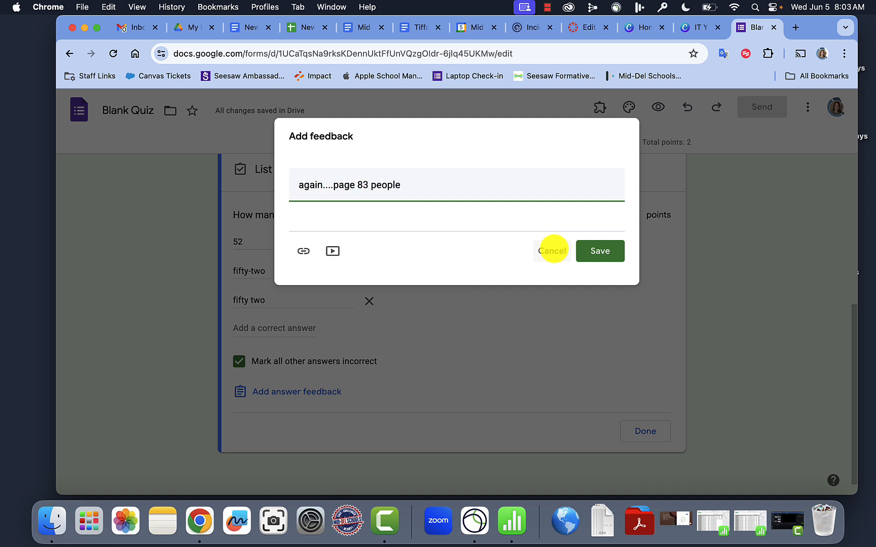
{"action": "left_click", "coordinate": [611, 251]}
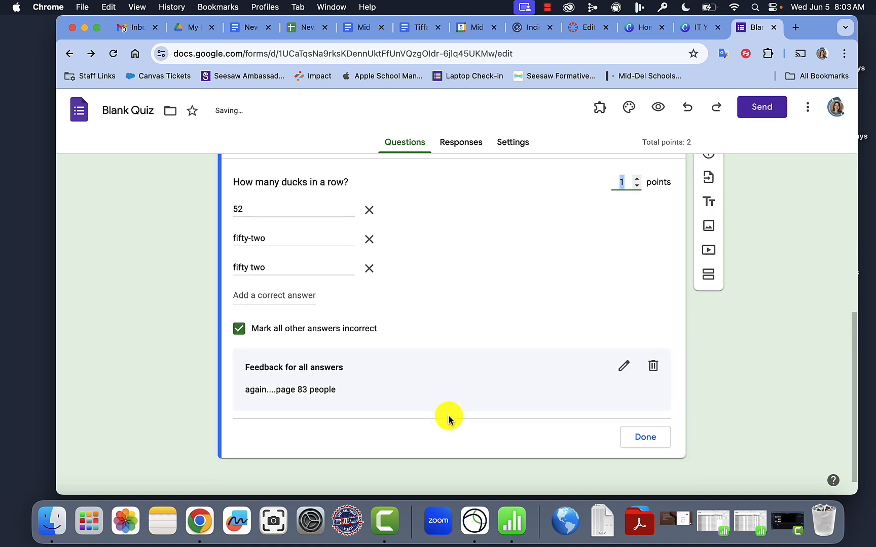
Add a new section after the duck question and move the duck question into that section.
{"action": "scroll", "coordinate": [457, 375], "scroll_direction": "up", "scroll_amount": 5}
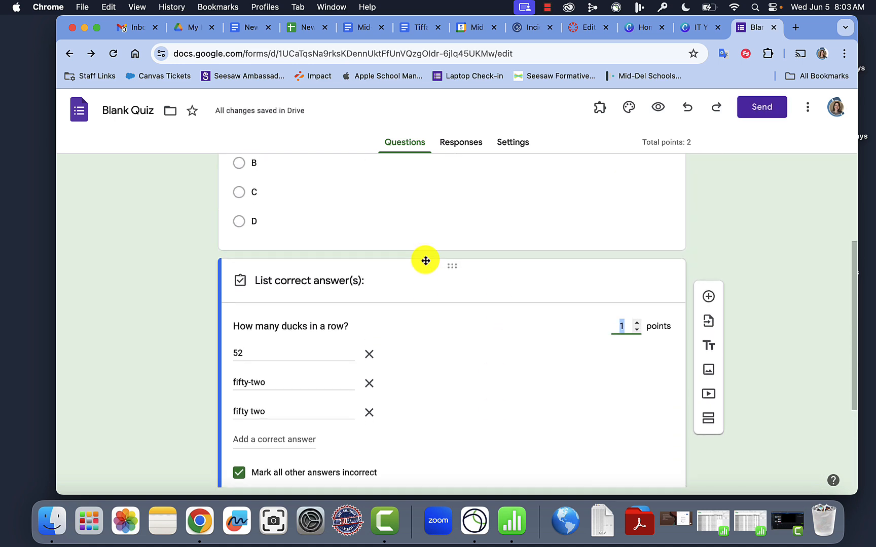
{"action": "scroll", "coordinate": [425, 261], "scroll_direction": "up", "scroll_amount": 5}
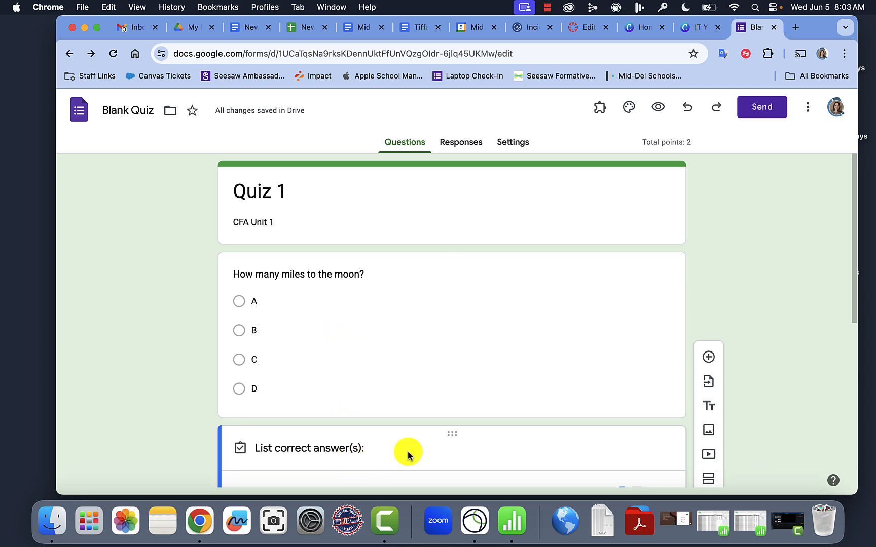
{"action": "scroll", "coordinate": [721, 388], "scroll_direction": "down", "scroll_amount": 3}
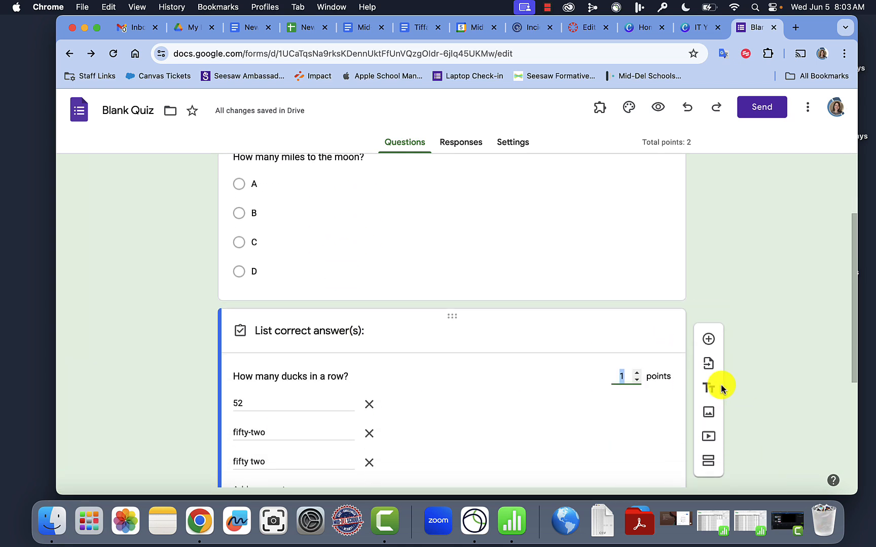
{"action": "left_click", "coordinate": [708, 472]}
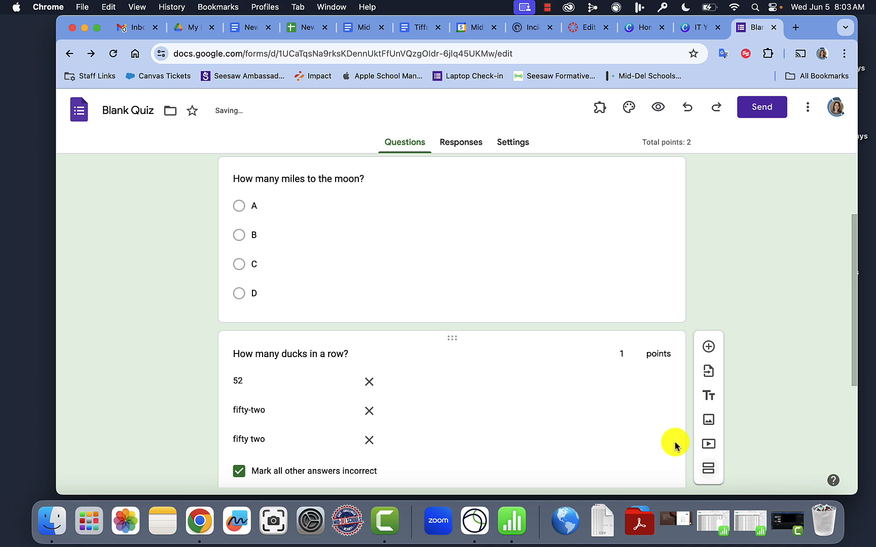
{"action": "scroll", "coordinate": [513, 329], "scroll_direction": "down", "scroll_amount": 6}
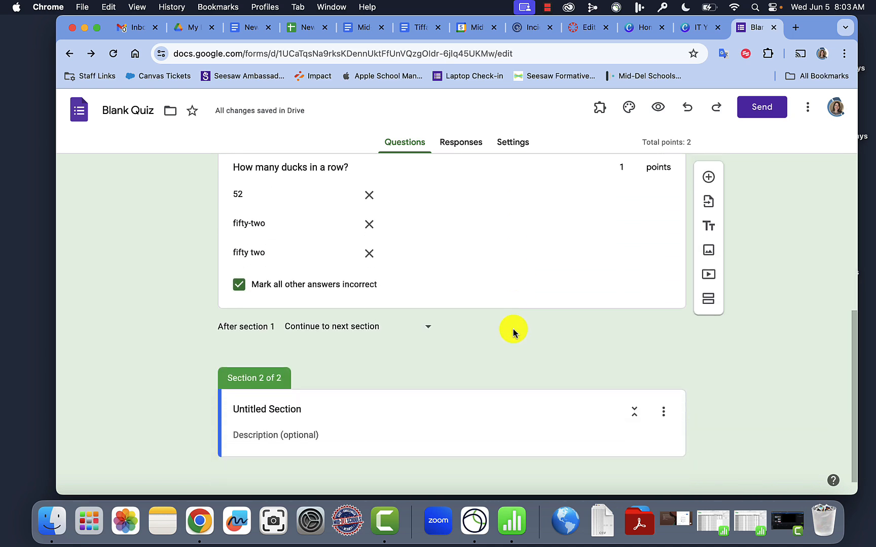
{"action": "scroll", "coordinate": [476, 307], "scroll_direction": "up", "scroll_amount": 1}
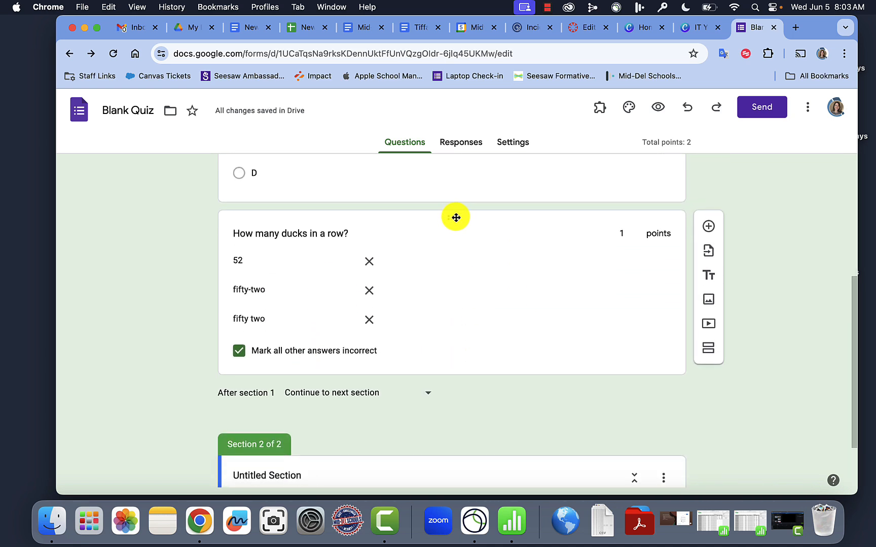
{"action": "left_click_drag", "start_coordinate": [452, 217], "coordinate": [452, 326]}
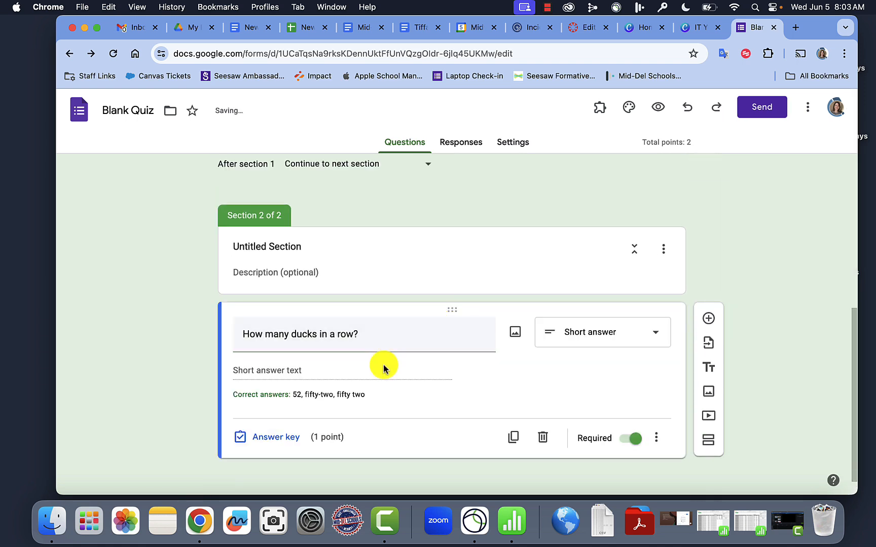
Turn on "Go to section based on answer" for the moon question.
{"action": "scroll", "coordinate": [383, 367], "scroll_direction": "up", "scroll_amount": 10}
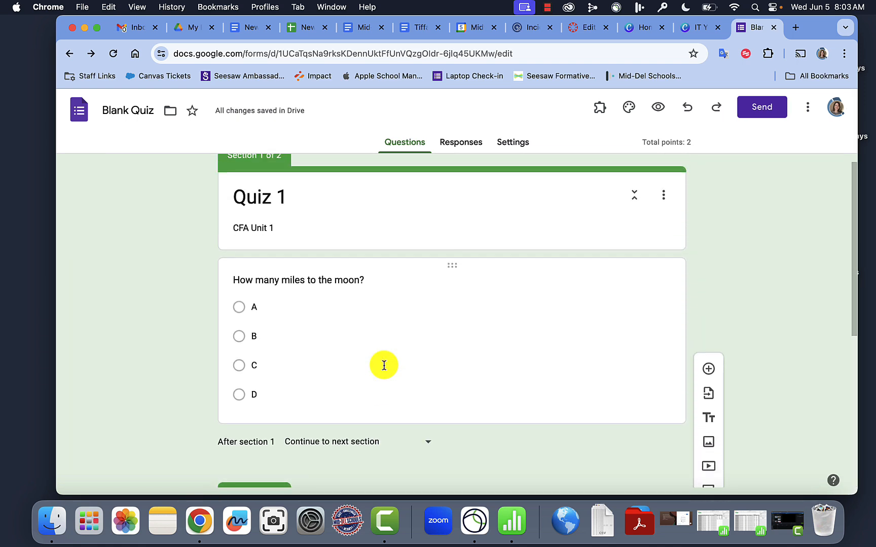
{"action": "left_click", "coordinate": [374, 333]}
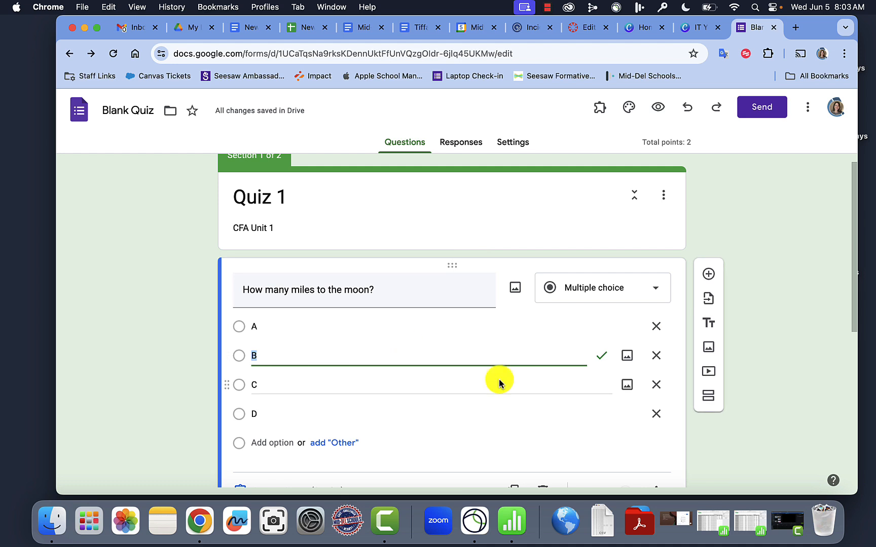
{"action": "left_click", "coordinate": [656, 361]}
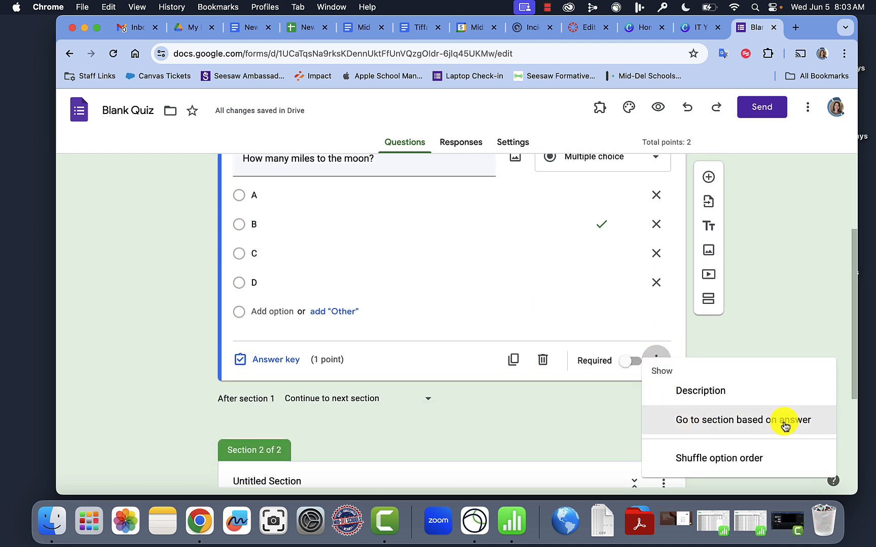
{"action": "left_click", "coordinate": [719, 420]}
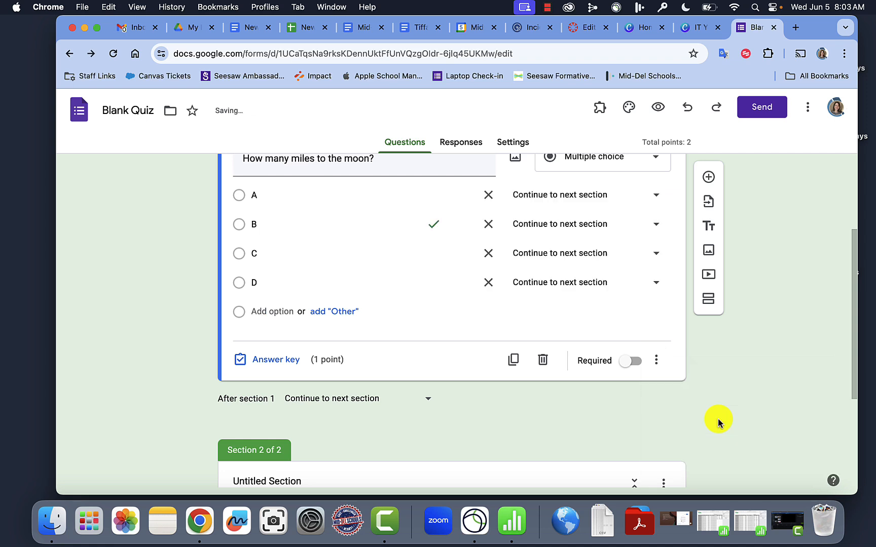
Route the moon question's wrong options A, C and D back to section 1 (Quiz 1).
{"action": "left_click", "coordinate": [578, 195]}
{"action": "left_click", "coordinate": [575, 229]}
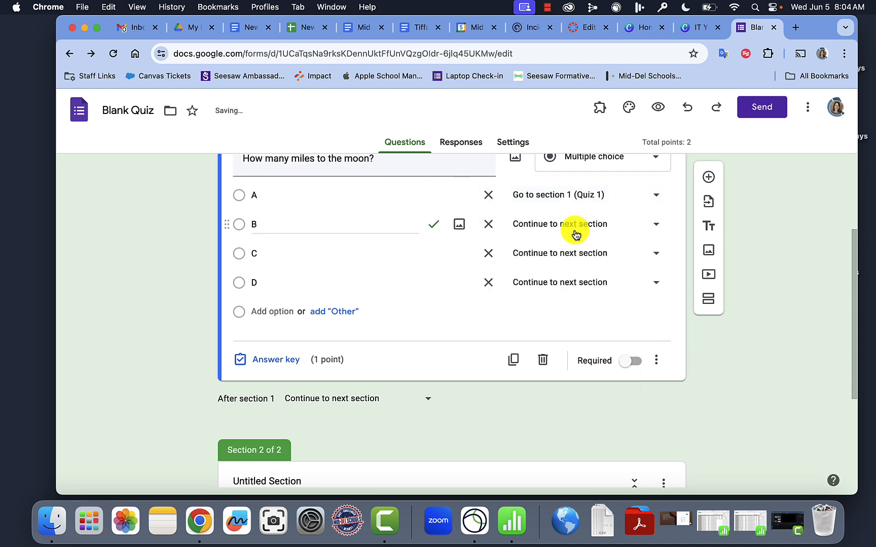
{"action": "left_click", "coordinate": [571, 256]}
{"action": "left_click", "coordinate": [568, 282]}
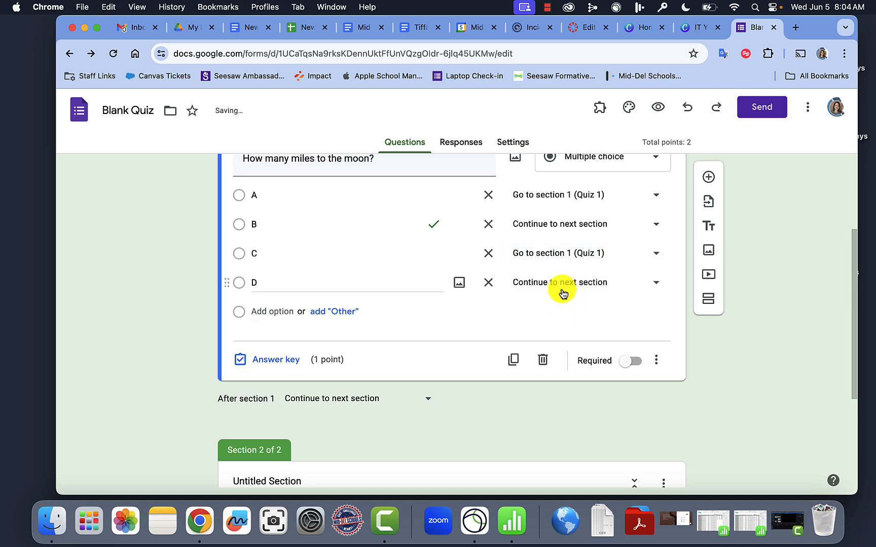
{"action": "left_click", "coordinate": [566, 282]}
{"action": "left_click", "coordinate": [563, 311]}
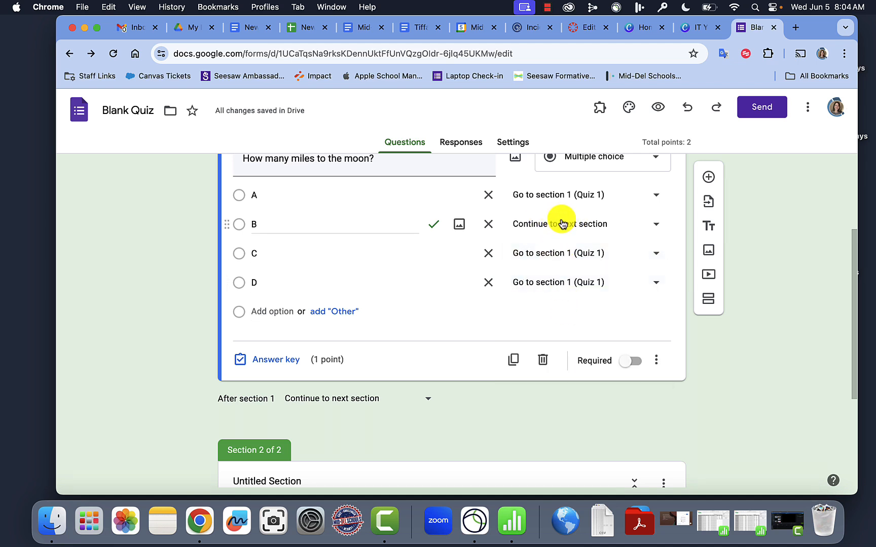
Review the moon question's answer routing, the contents of section 2 and the "Go to section based on answer" option.
{"action": "scroll", "coordinate": [442, 244], "scroll_direction": "up", "scroll_amount": 2}
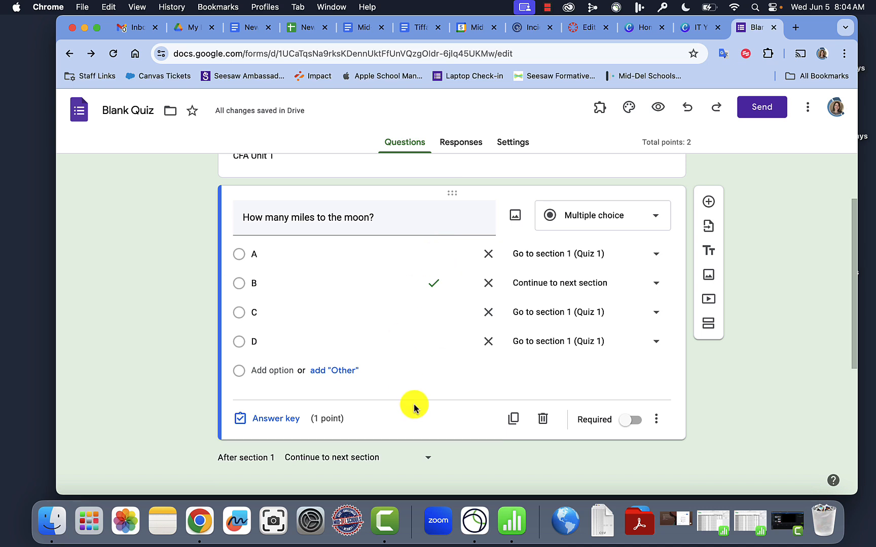
{"action": "scroll", "coordinate": [476, 457], "scroll_direction": "down", "scroll_amount": 4}
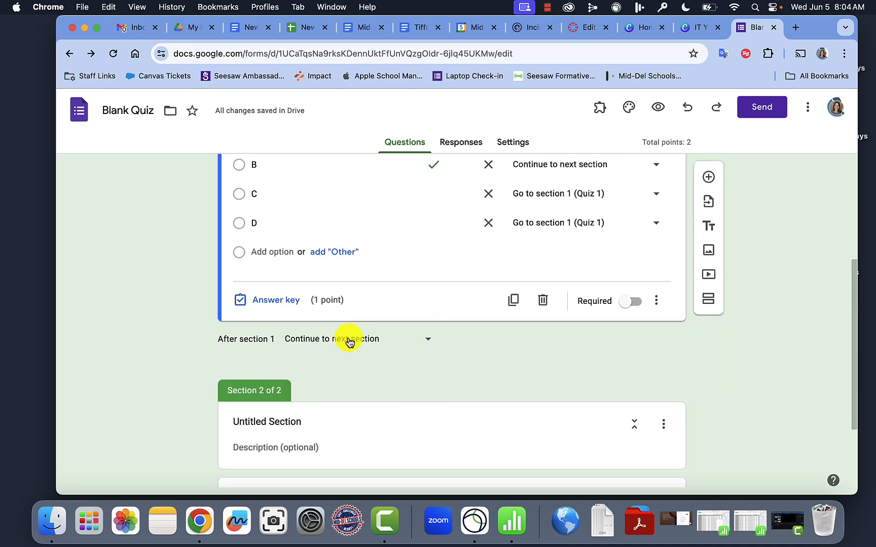
{"action": "scroll", "coordinate": [394, 431], "scroll_direction": "down", "scroll_amount": 3}
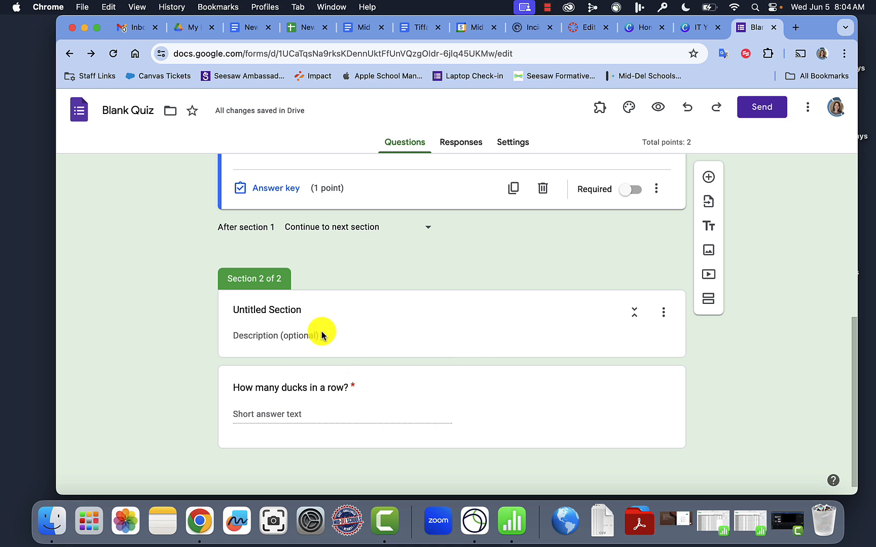
{"action": "scroll", "coordinate": [383, 379], "scroll_direction": "up", "scroll_amount": 2}
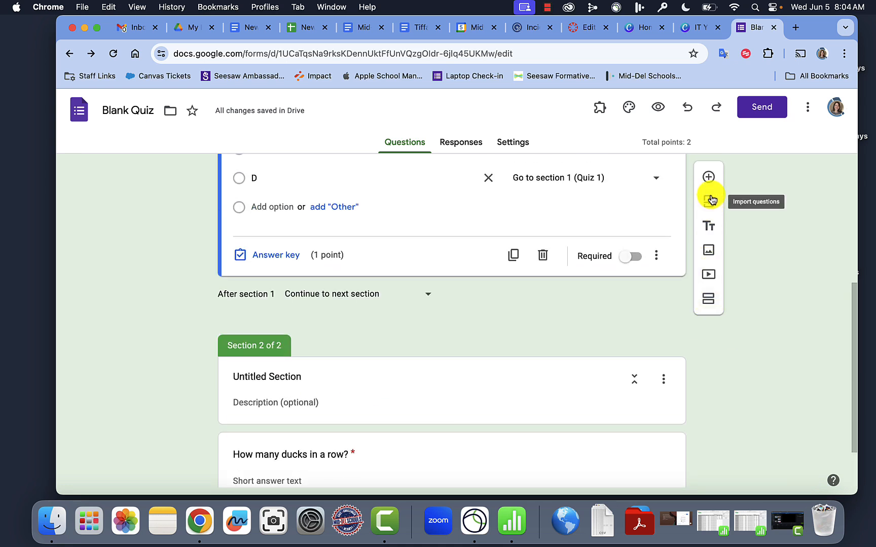
{"action": "left_click", "coordinate": [656, 256]}
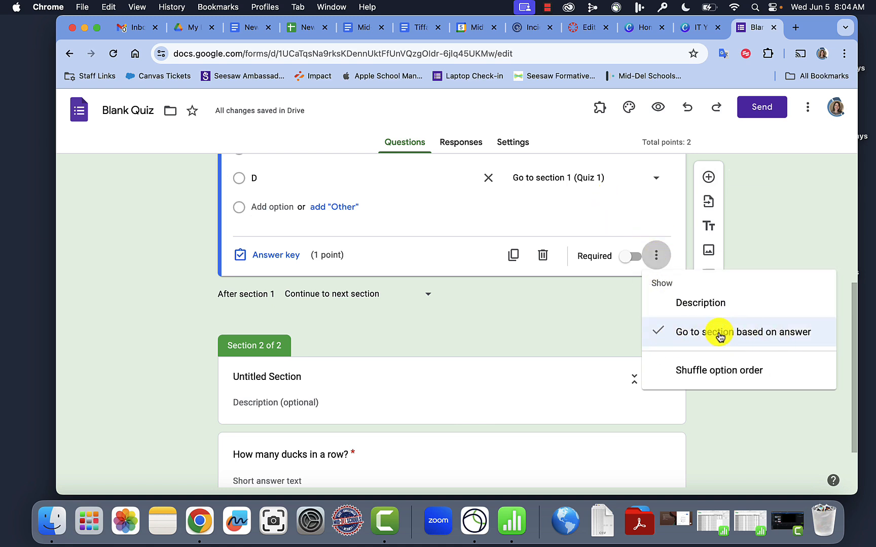
{"action": "left_click", "coordinate": [534, 314]}
Make the moon question required, and check the duck question's required setting in section 2.
{"action": "scroll", "coordinate": [535, 312], "scroll_direction": "up", "scroll_amount": 2}
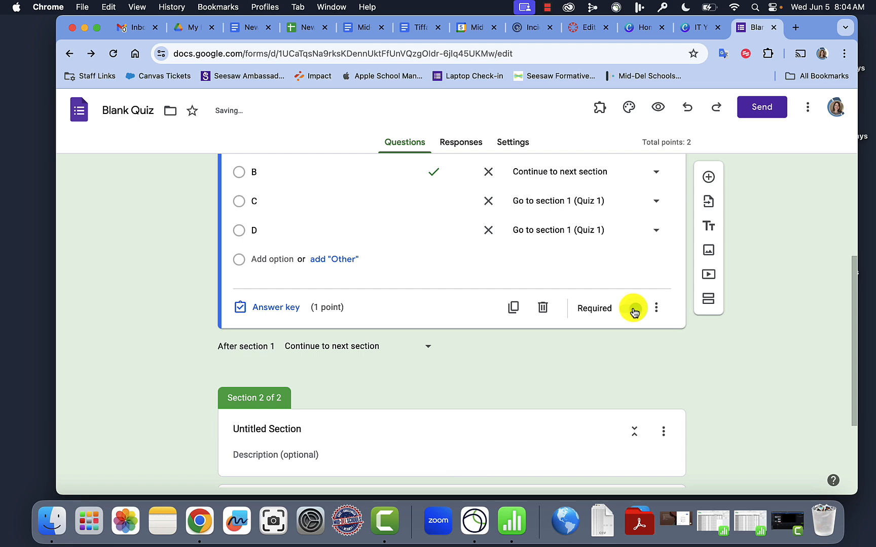
{"action": "scroll", "coordinate": [616, 320], "scroll_direction": "up", "scroll_amount": 4}
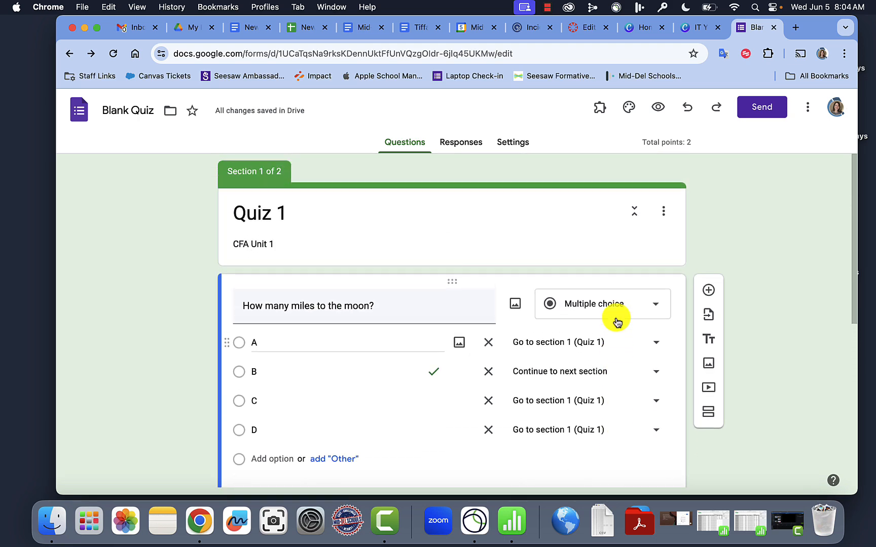
{"action": "scroll", "coordinate": [616, 320], "scroll_direction": "down", "scroll_amount": 6}
{"action": "left_click", "coordinate": [538, 432]}
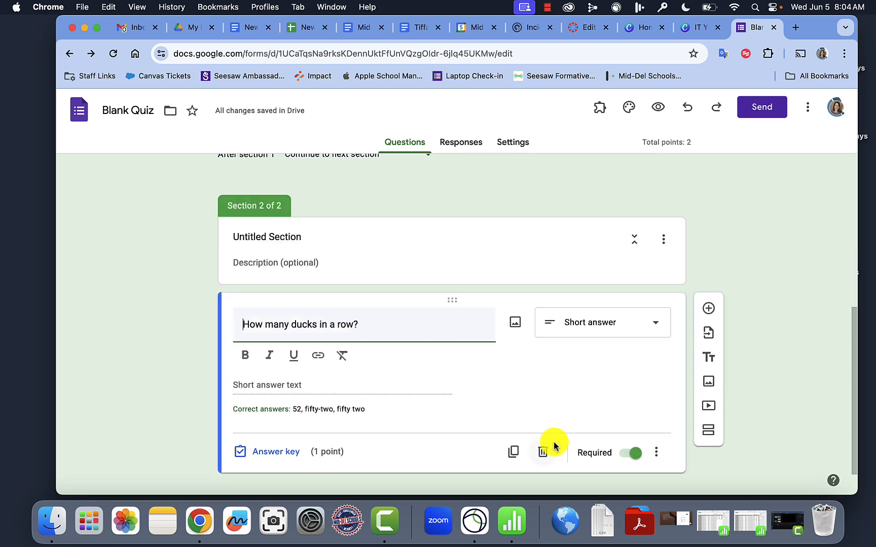
{"action": "scroll", "coordinate": [558, 381], "scroll_direction": "up", "scroll_amount": 5}
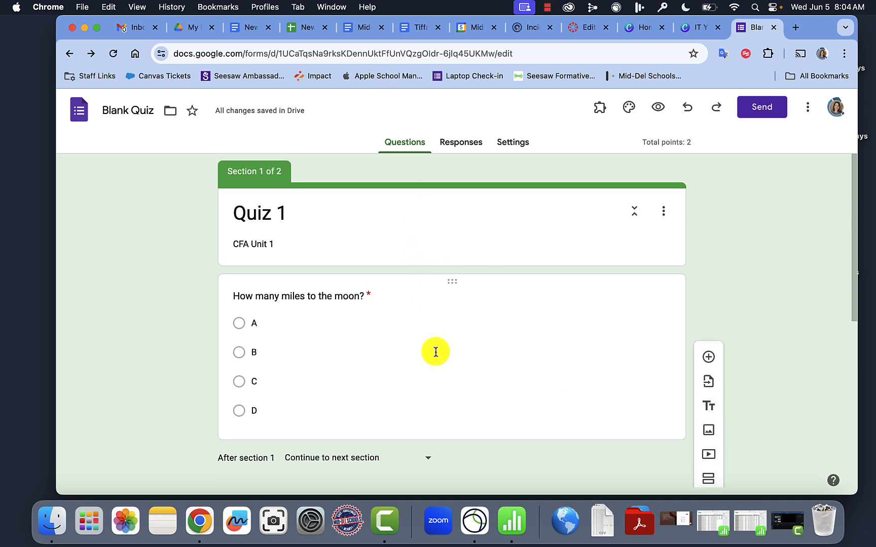
{"action": "scroll", "coordinate": [434, 351], "scroll_direction": "down", "scroll_amount": 1}
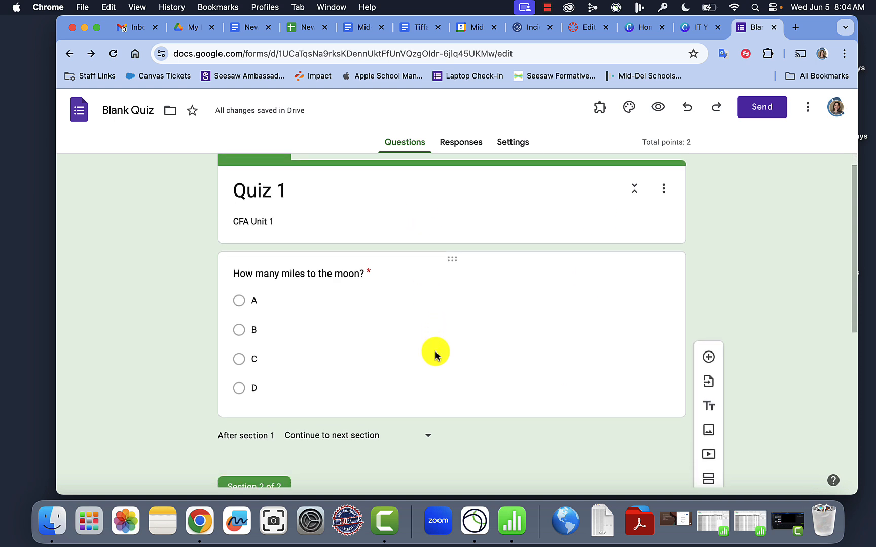